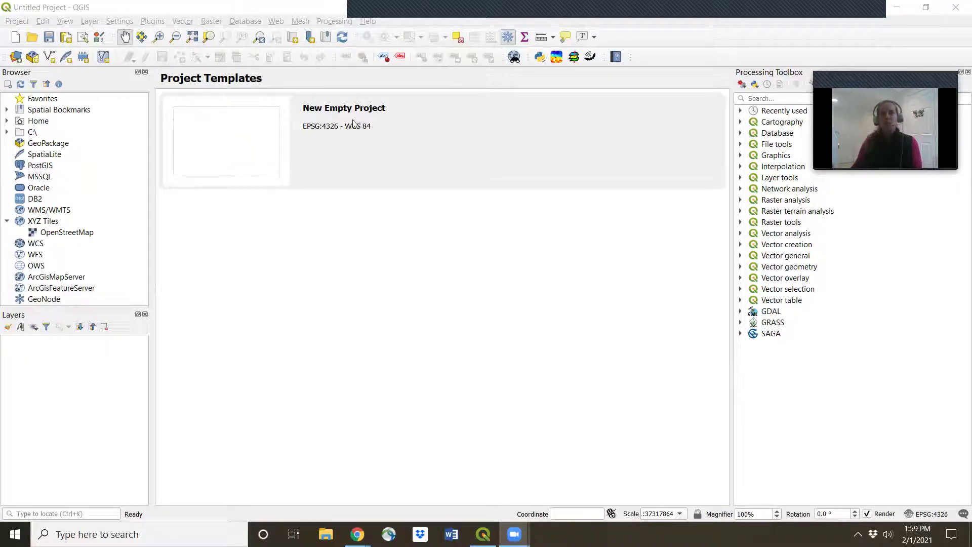
Start a New Empty Project from the Project Templates page.
double_click(243, 151)
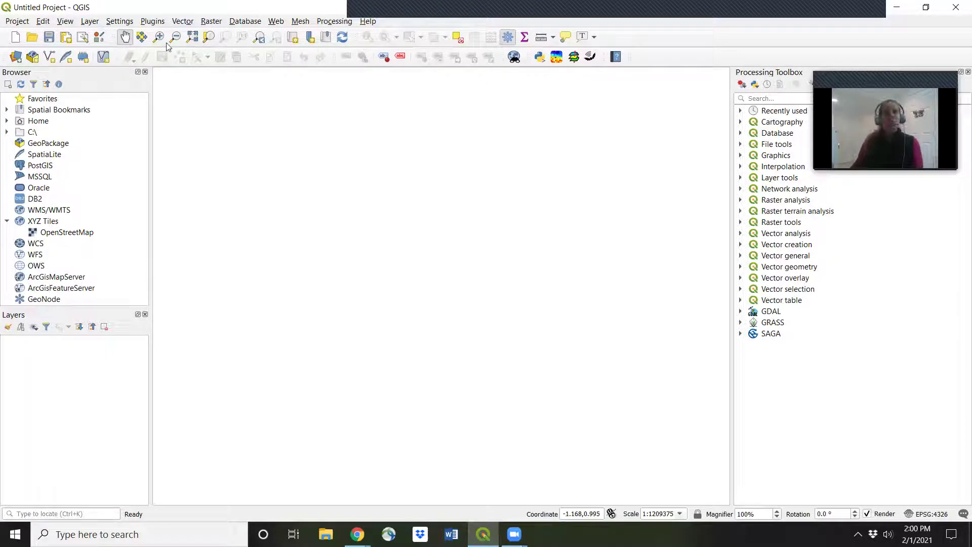
Search the plugin manager for 'quickmap' and install the QuickMapServices plugin.
left_click(151, 22)
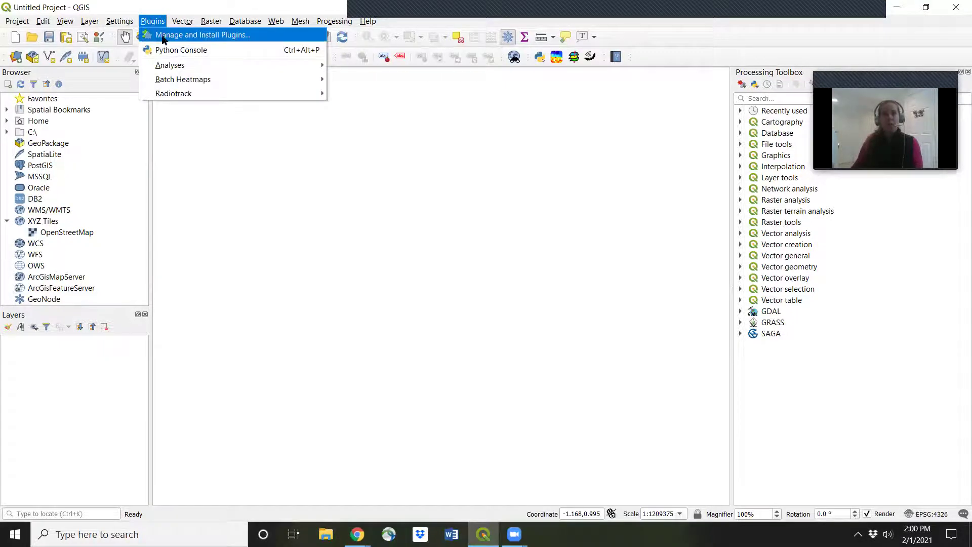
left_click(163, 40)
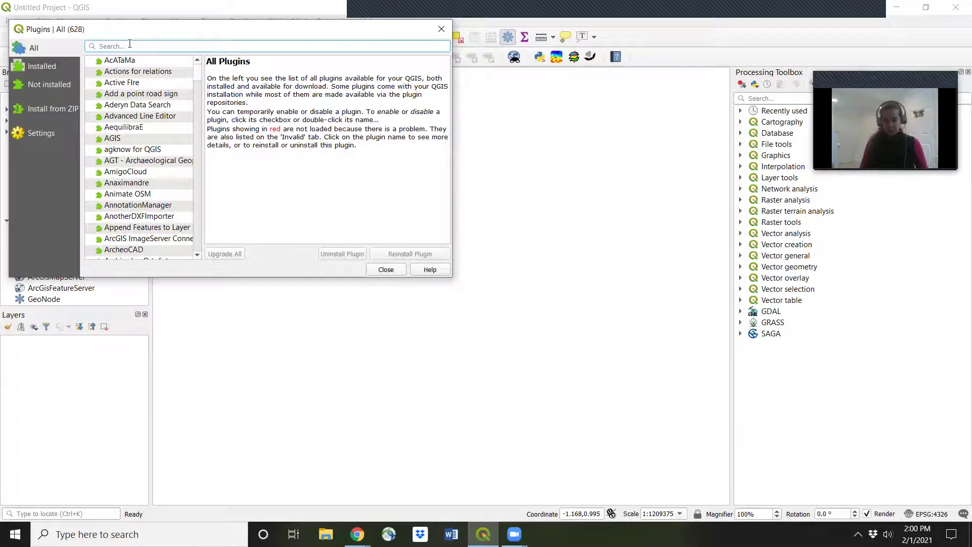
type("quickmap")
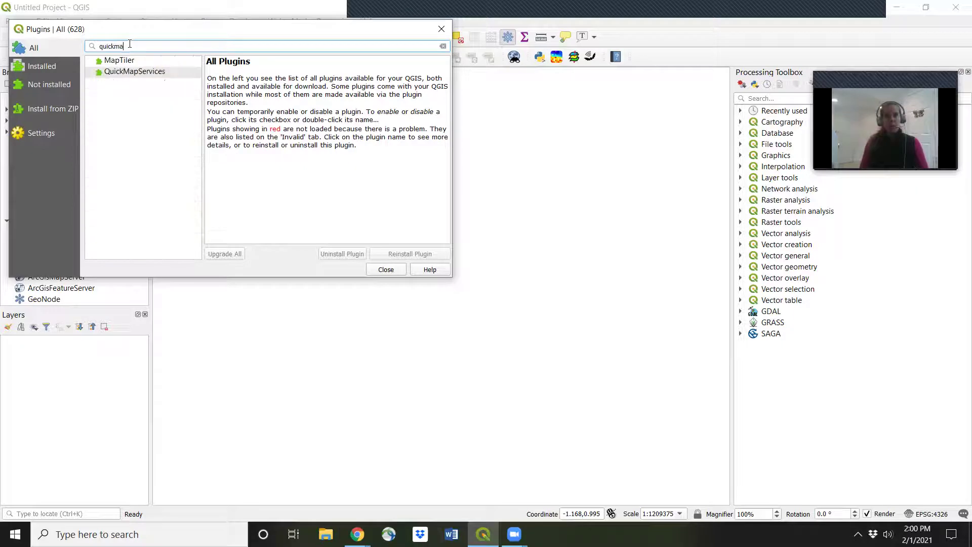
left_click(99, 79)
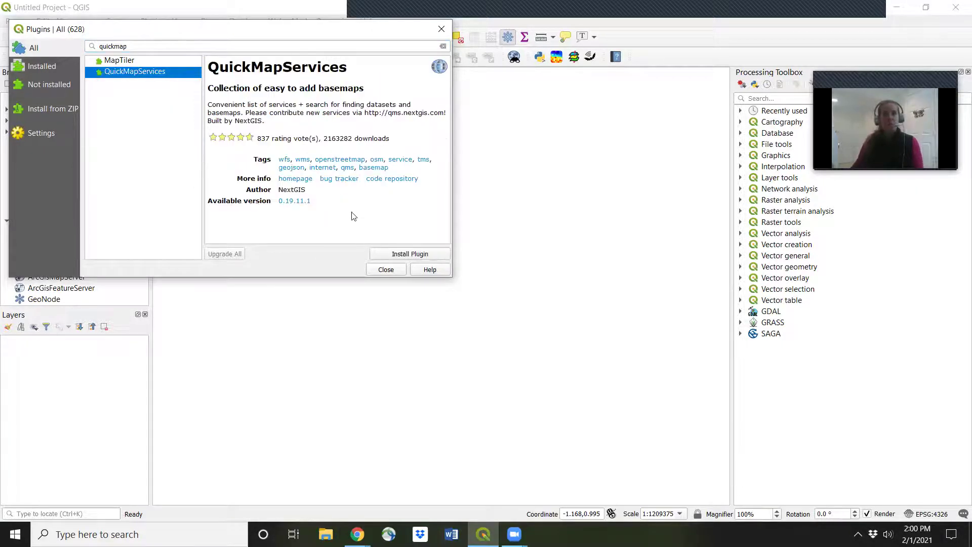
left_click(410, 253)
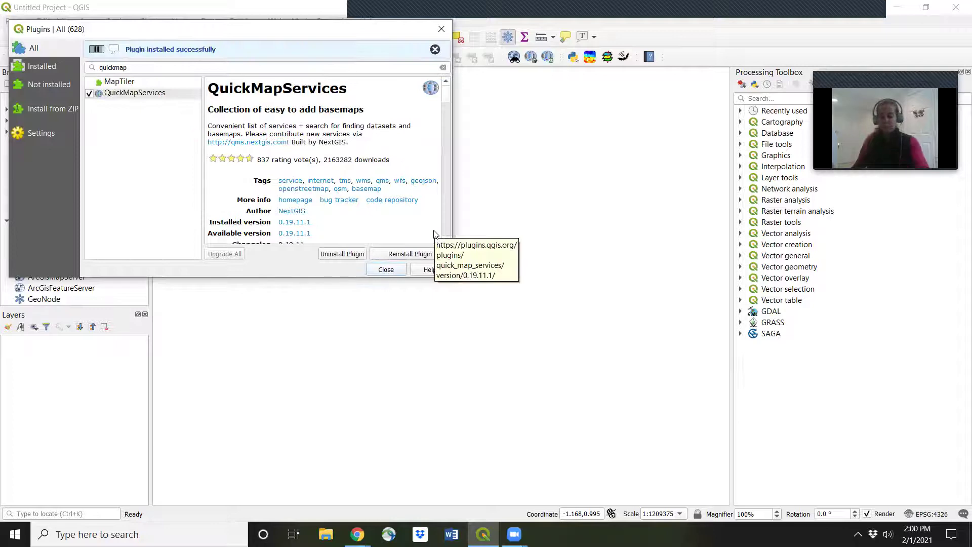
left_click(386, 270)
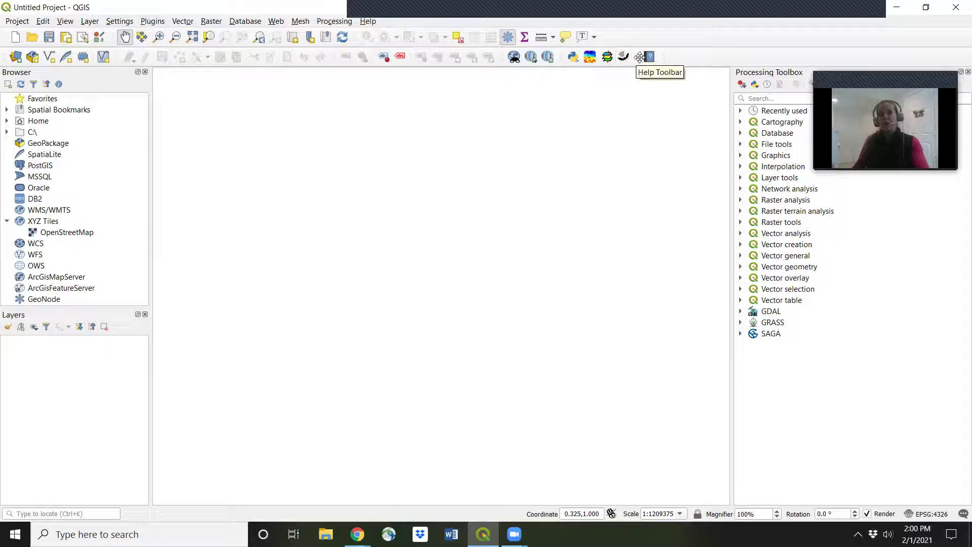
Download the contributed services pack from the QuickMapServices More services tab.
left_click(530, 57)
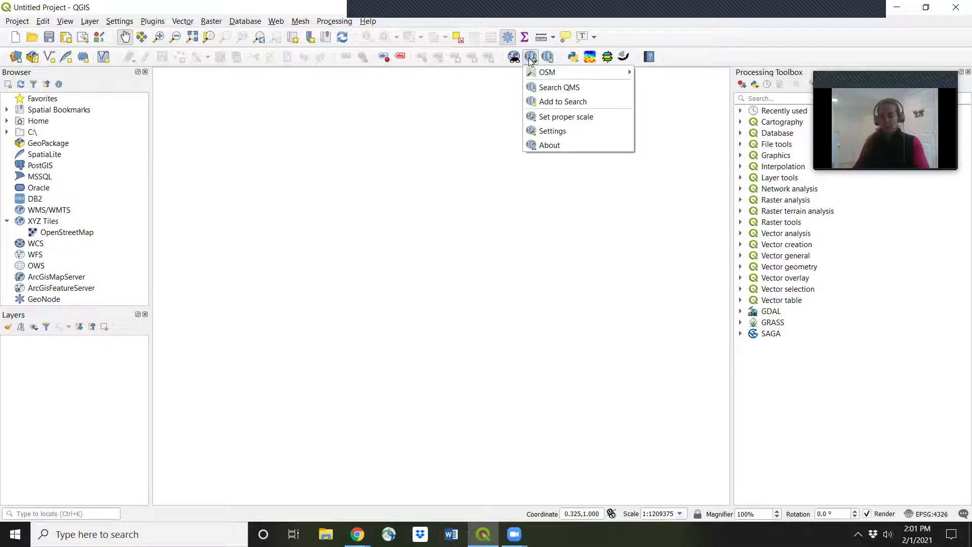
left_click(545, 130)
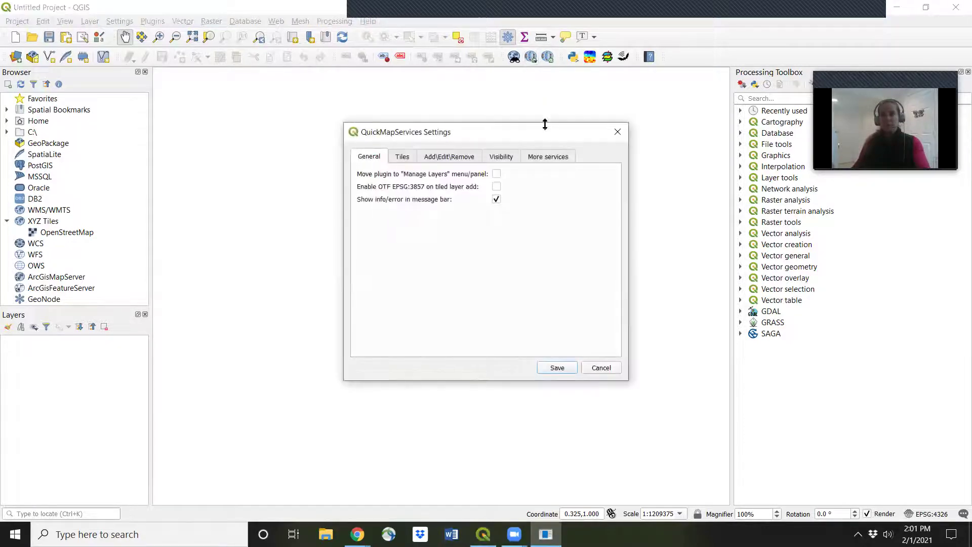
left_click(537, 160)
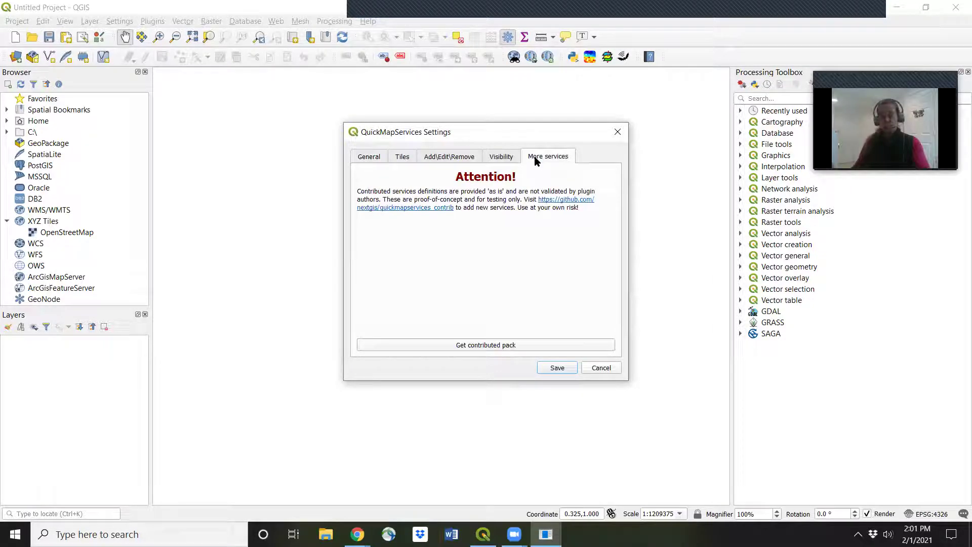
left_click(465, 344)
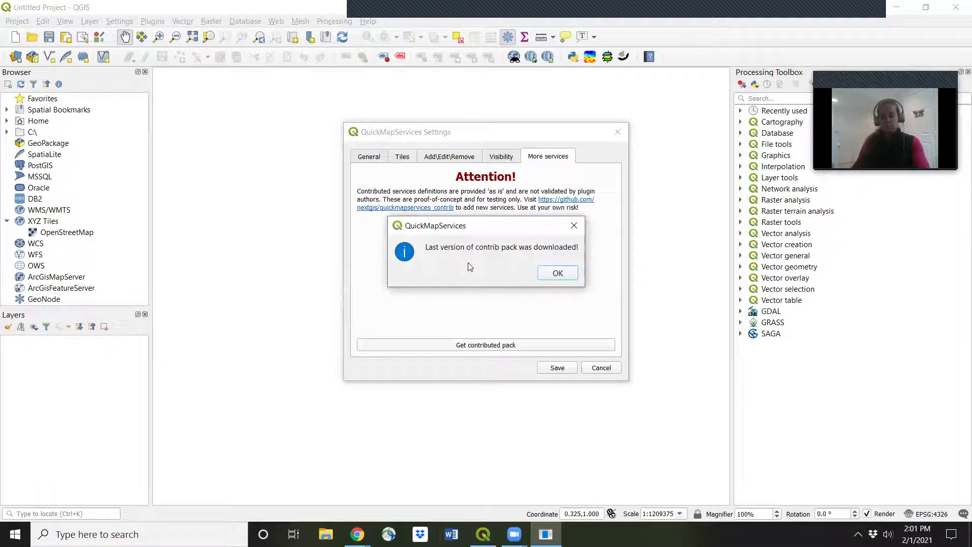
left_click(556, 273)
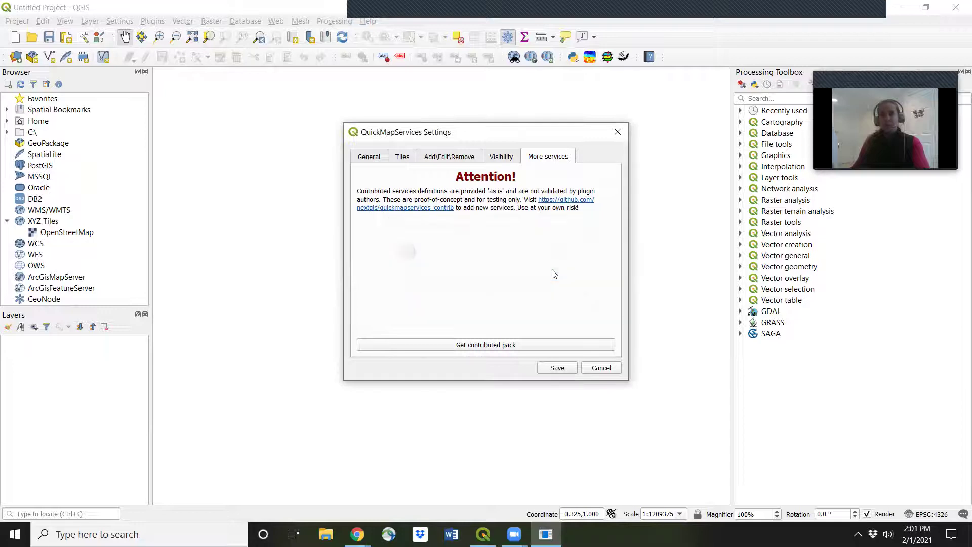
Hide the nasa service group on the Visibility tab and save the settings.
left_click(503, 157)
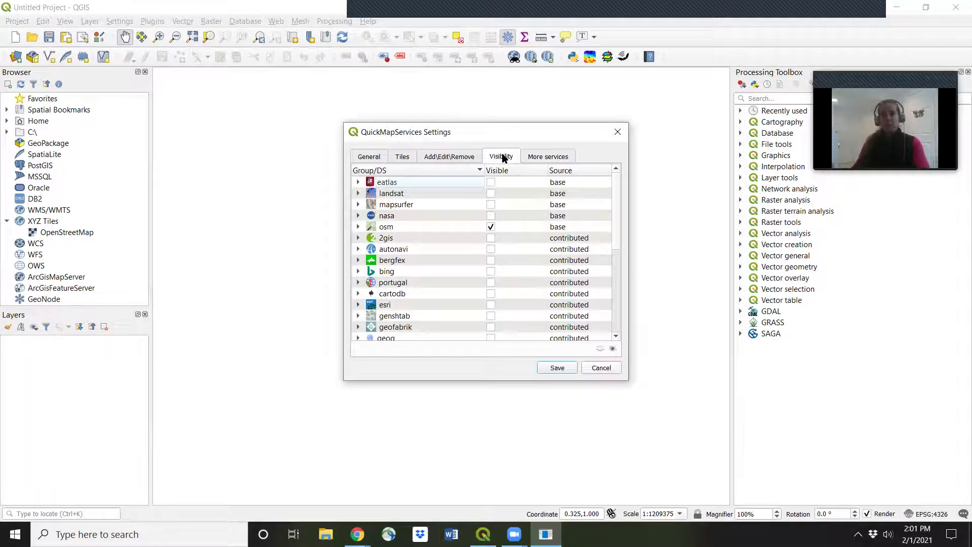
left_click(490, 216)
left_click(555, 368)
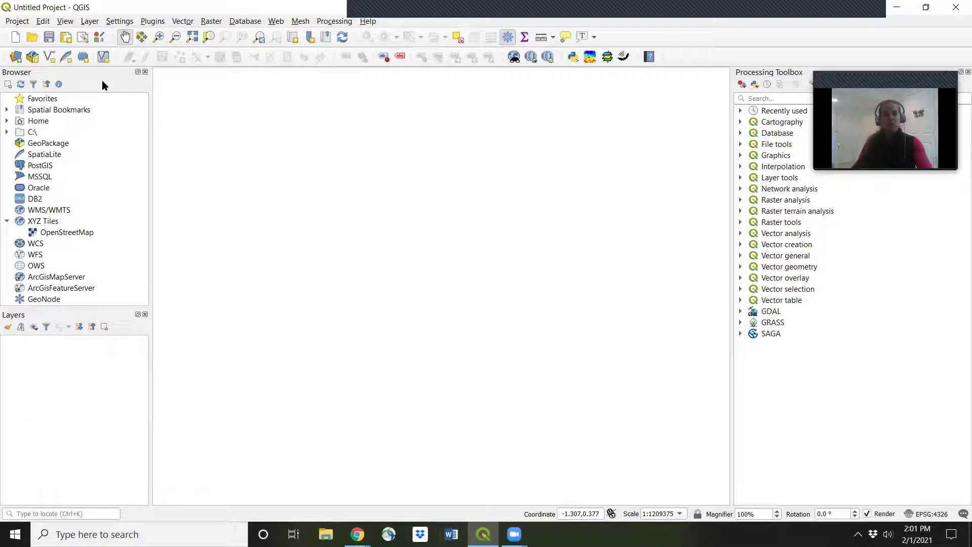
Add OpenStreetMap from the Browser's XYZ Tiles group as a map layer.
left_click(6, 221)
left_click(6, 221)
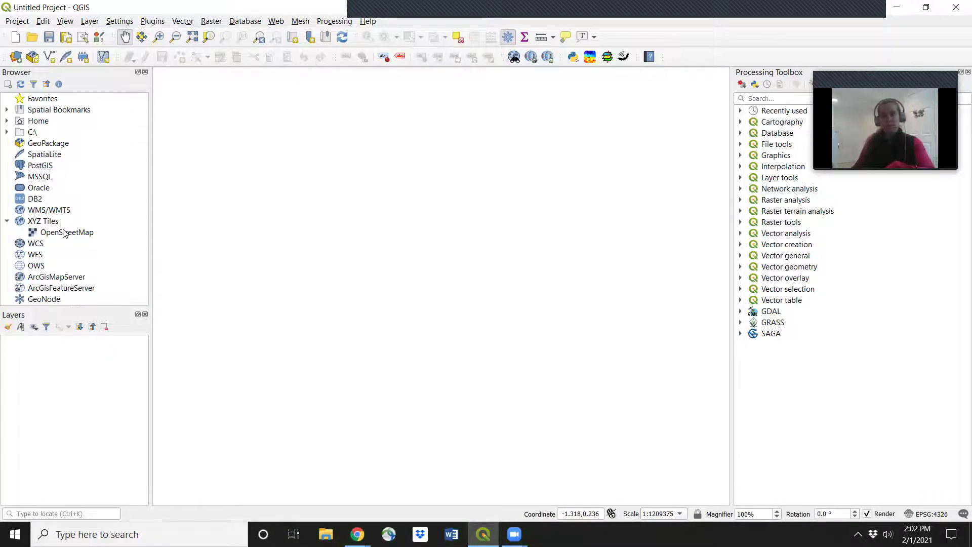
double_click(64, 232)
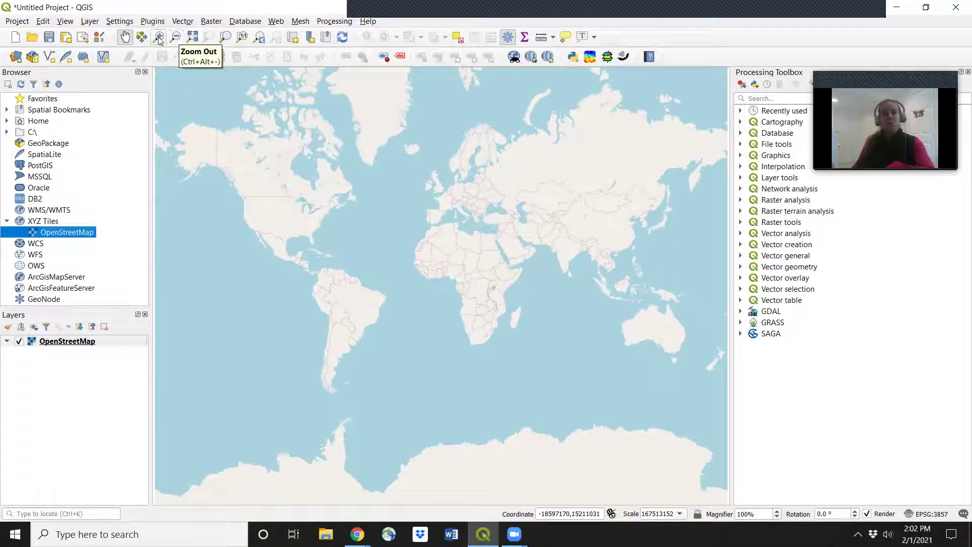
Zoom and pan the map to center on Maryland and the Chesapeake Bay.
left_click(157, 39)
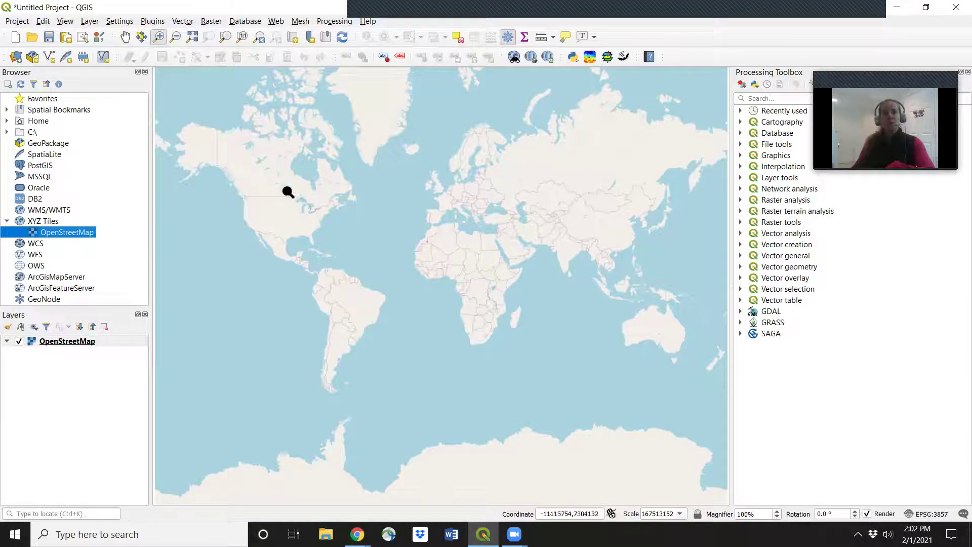
left_click_drag(307, 213, 340, 236)
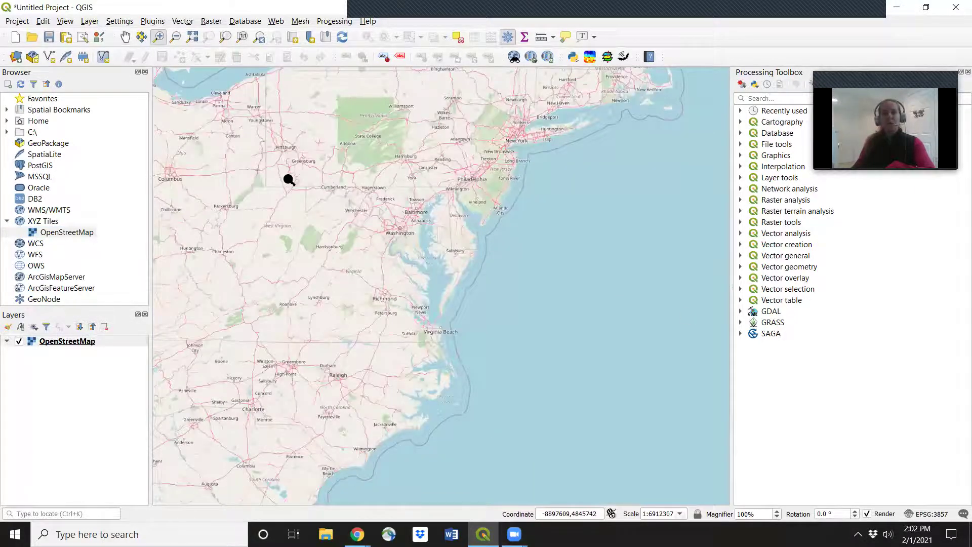
left_click_drag(292, 180, 508, 320)
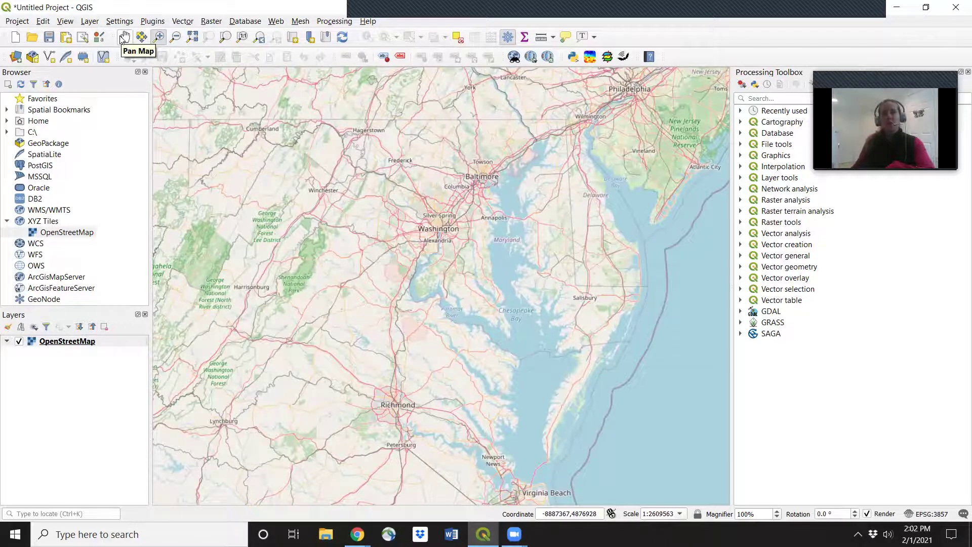
left_click(123, 37)
left_click_drag(321, 213, 512, 230)
left_click_drag(366, 233, 529, 210)
left_click_drag(612, 198, 340, 197)
left_click_drag(597, 221, 579, 231)
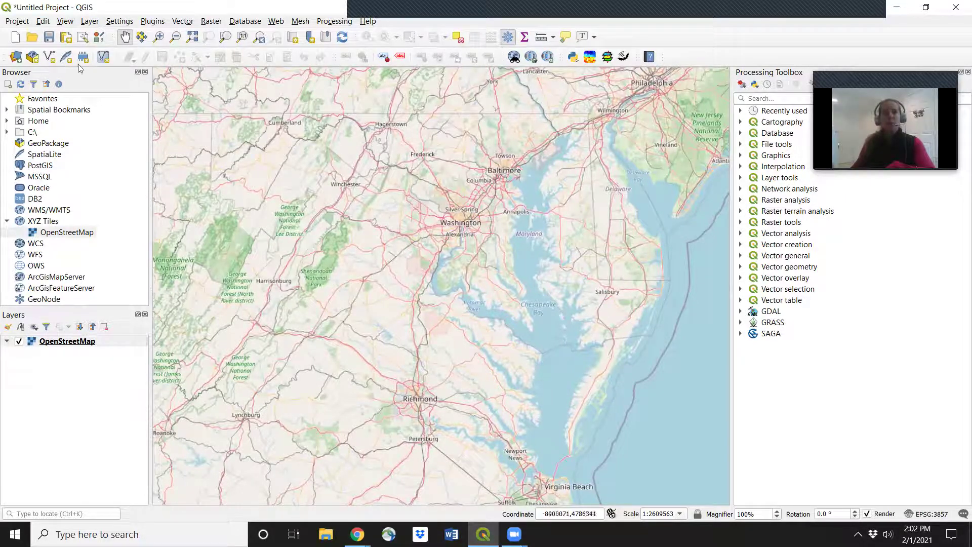
Create a new print layout titled 'Maryland Map Project'.
left_click(18, 21)
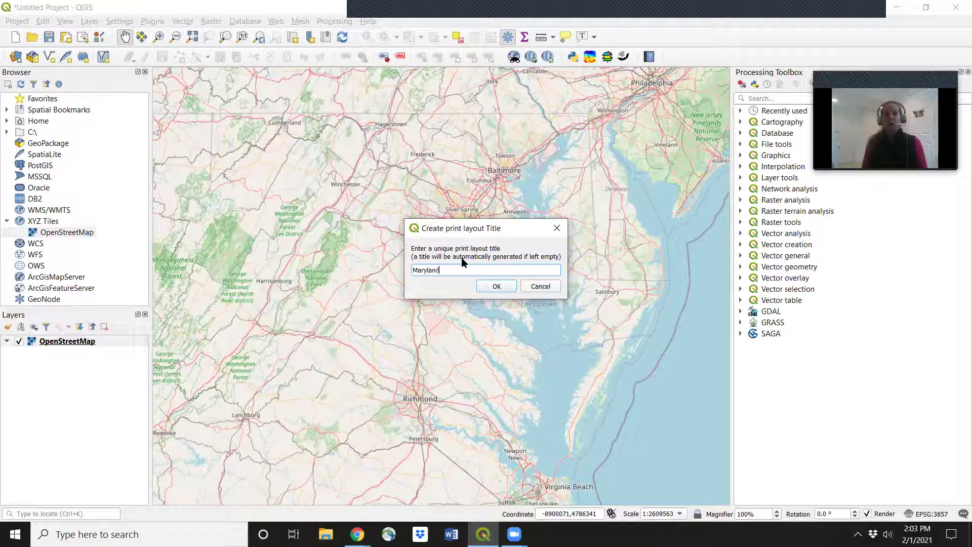
type("Map Project")
left_click(482, 287)
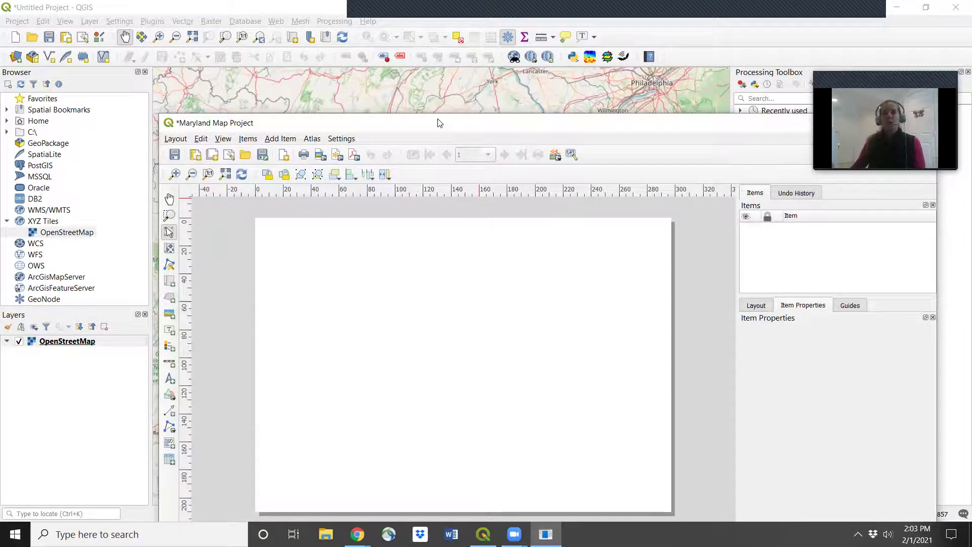
left_click_drag(442, 126, 427, 83)
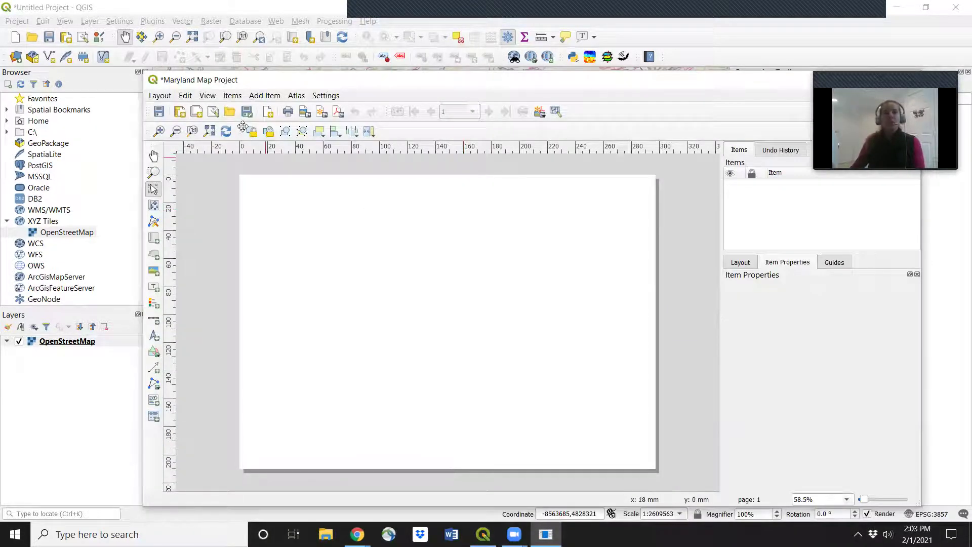
Add a map item drawn across most of the layout page.
left_click(255, 96)
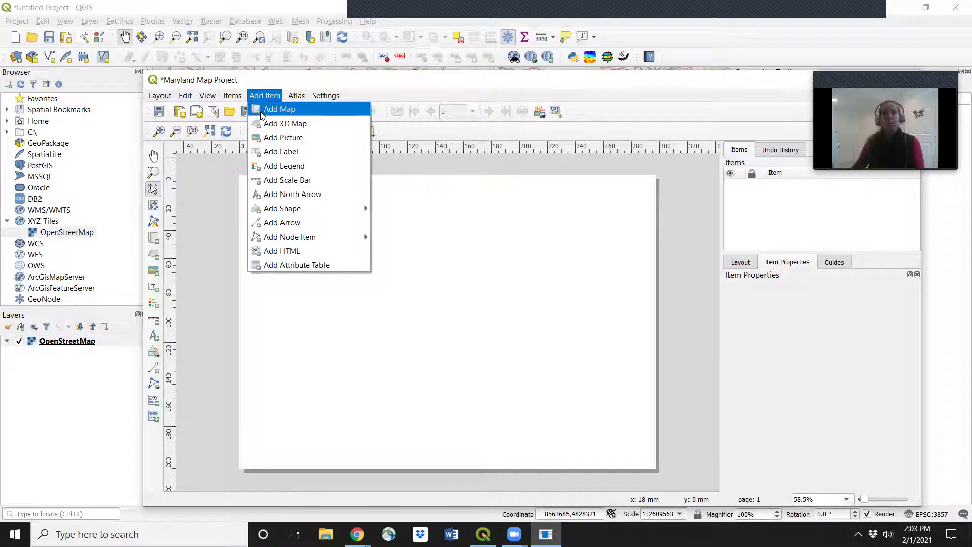
left_click(271, 109)
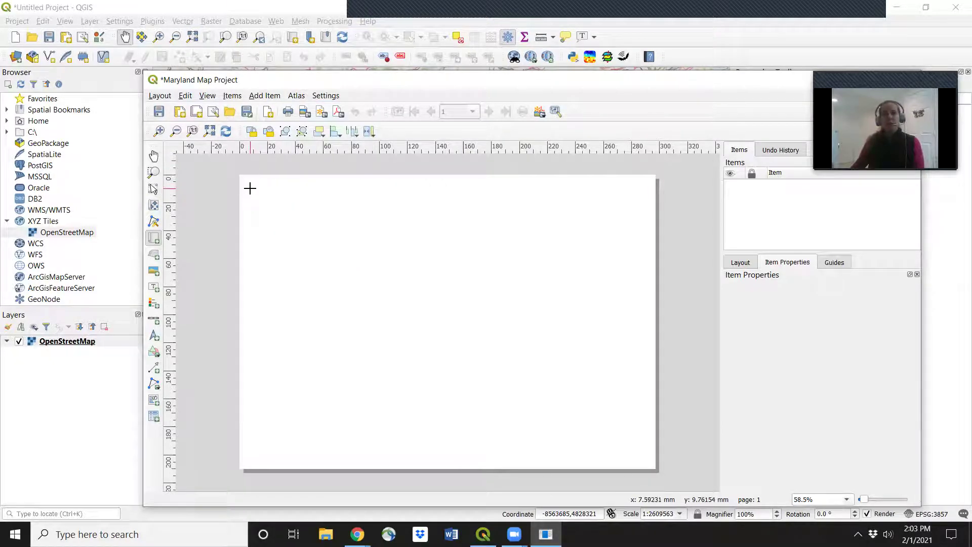
left_click_drag(250, 188, 647, 457)
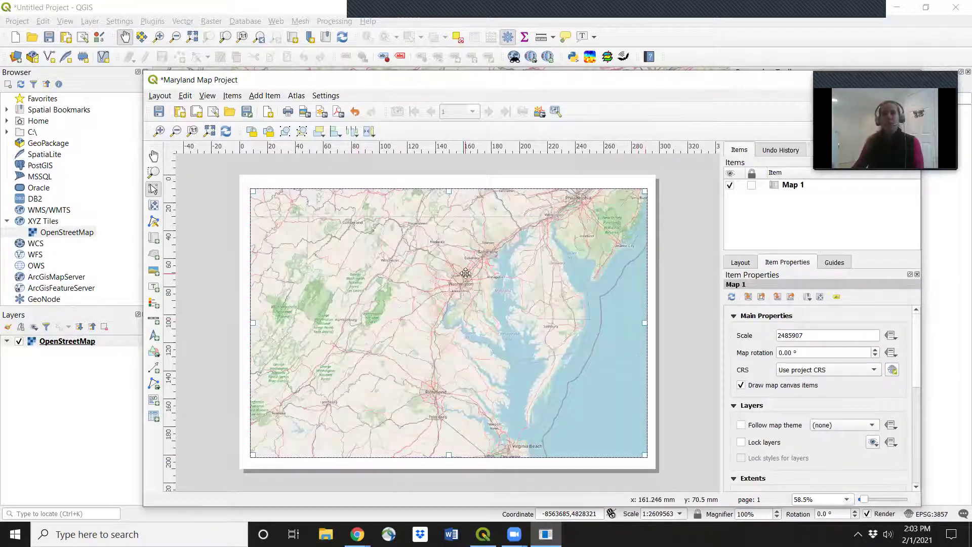
Add a north arrow over the ocean at the map's lower right.
left_click(261, 97)
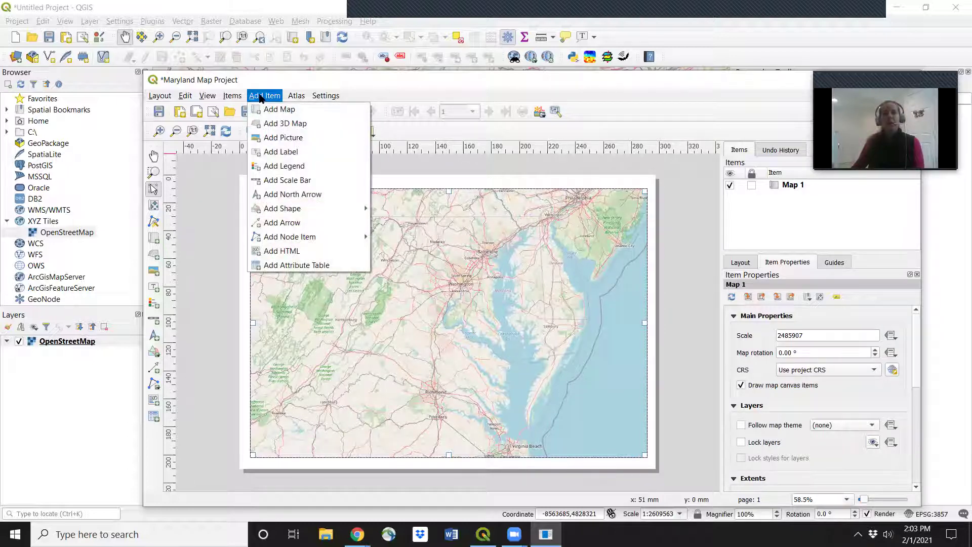
left_click(293, 194)
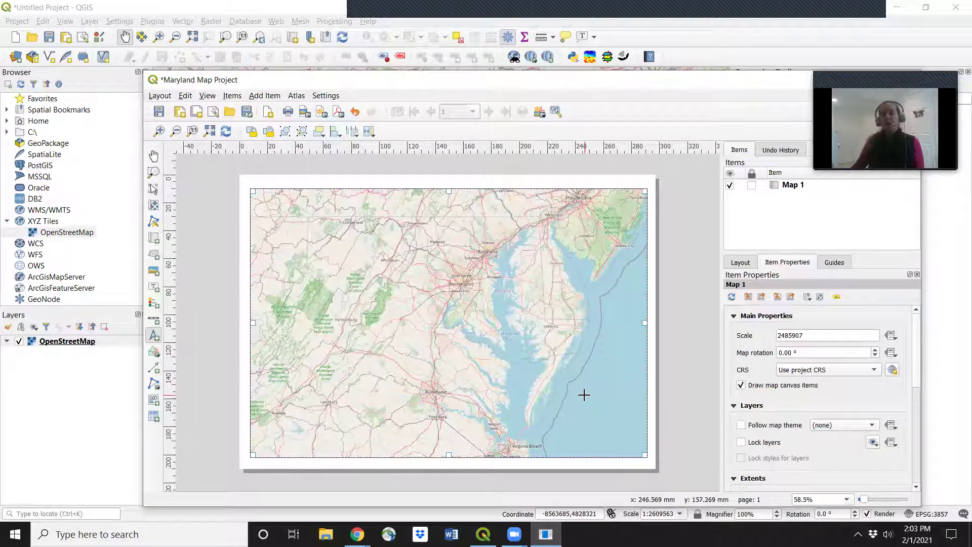
left_click_drag(588, 408, 629, 449)
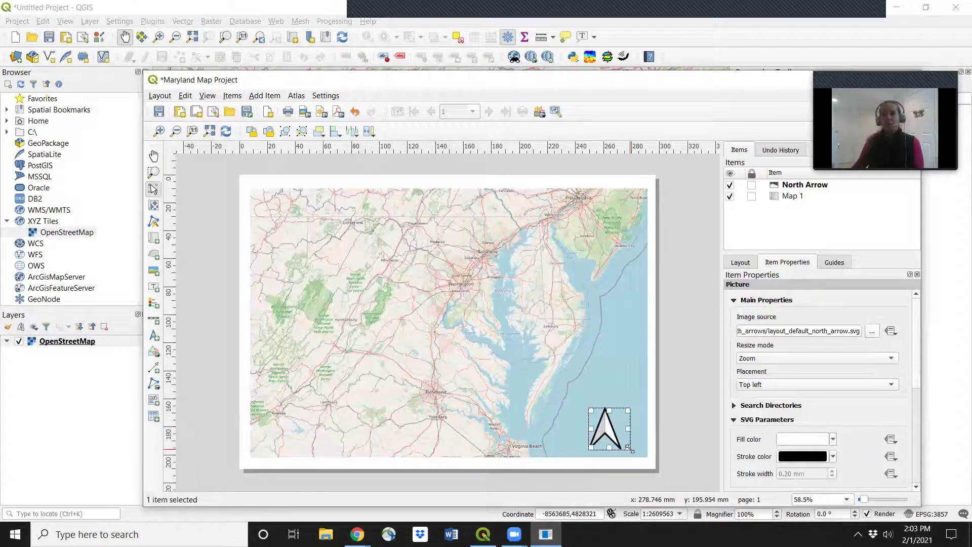
Change the north arrow's SVG symbol to the circled compass star.
left_click(735, 405)
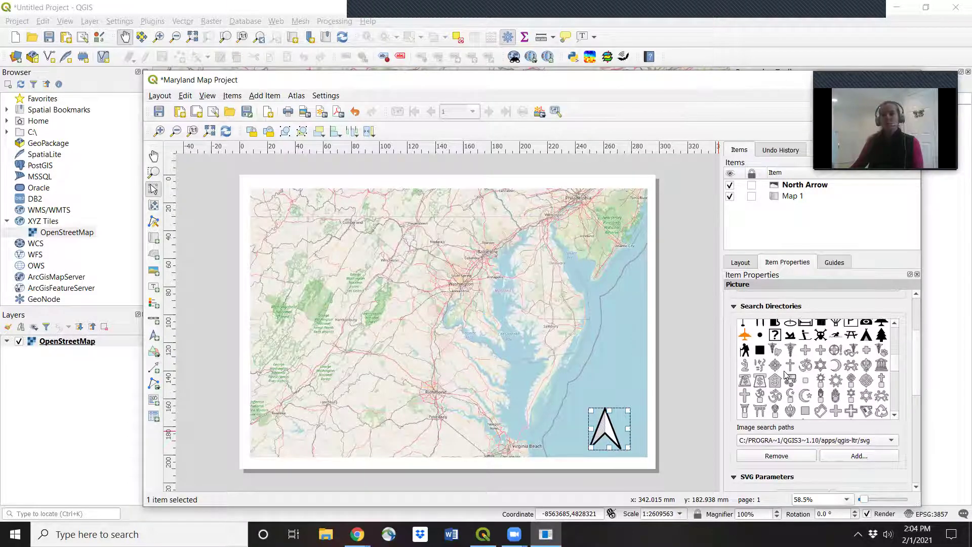
scroll(785, 375, "up", 2)
scroll(785, 374, "up", 1)
scroll(803, 374, "down", 2)
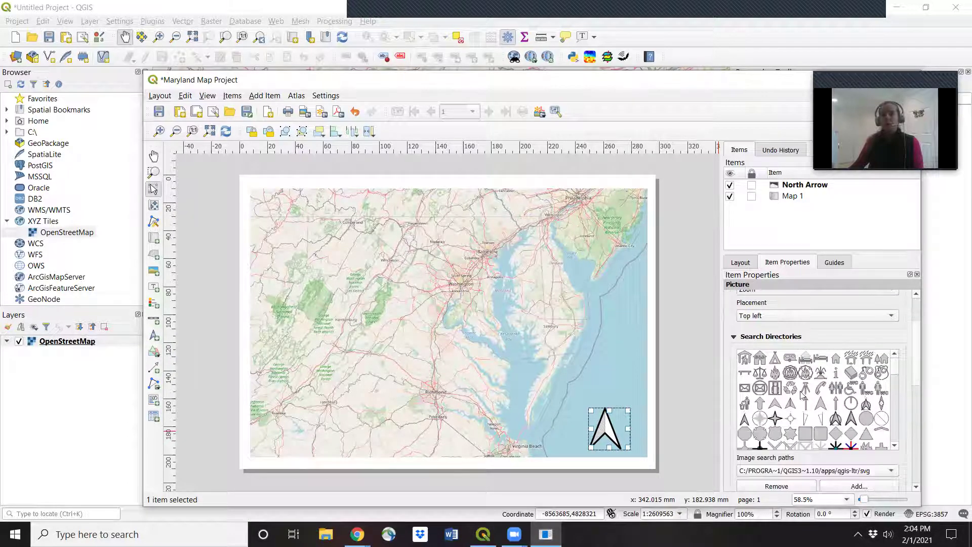
left_click(774, 419)
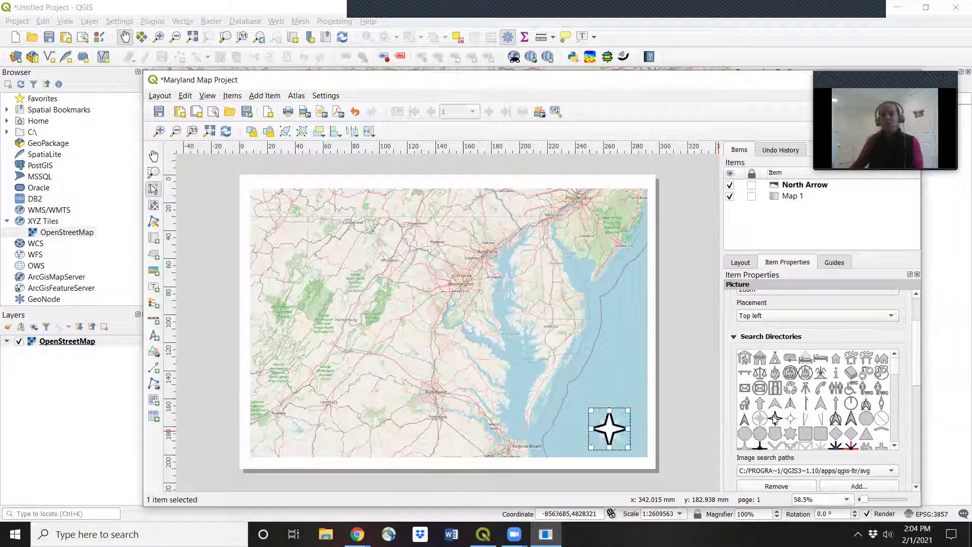
left_click(758, 418)
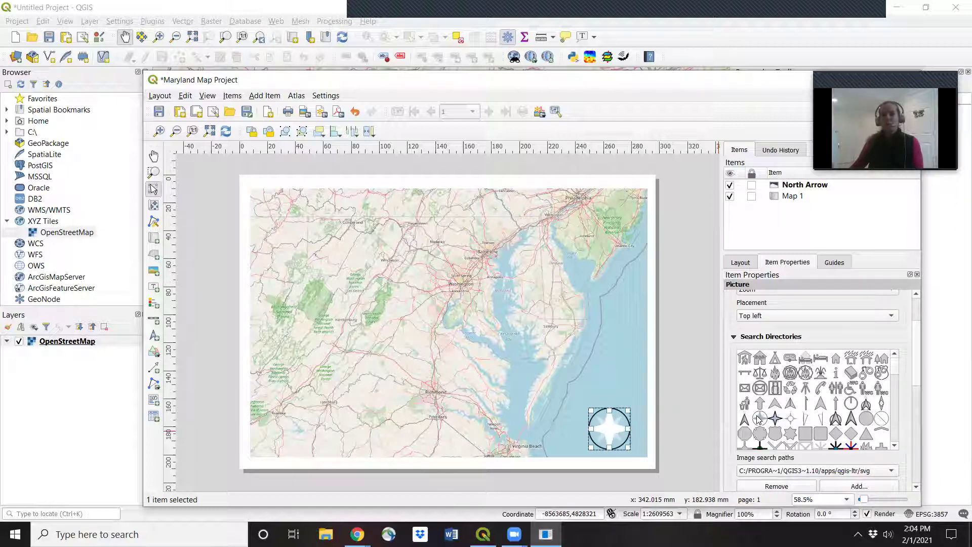
left_click(490, 402)
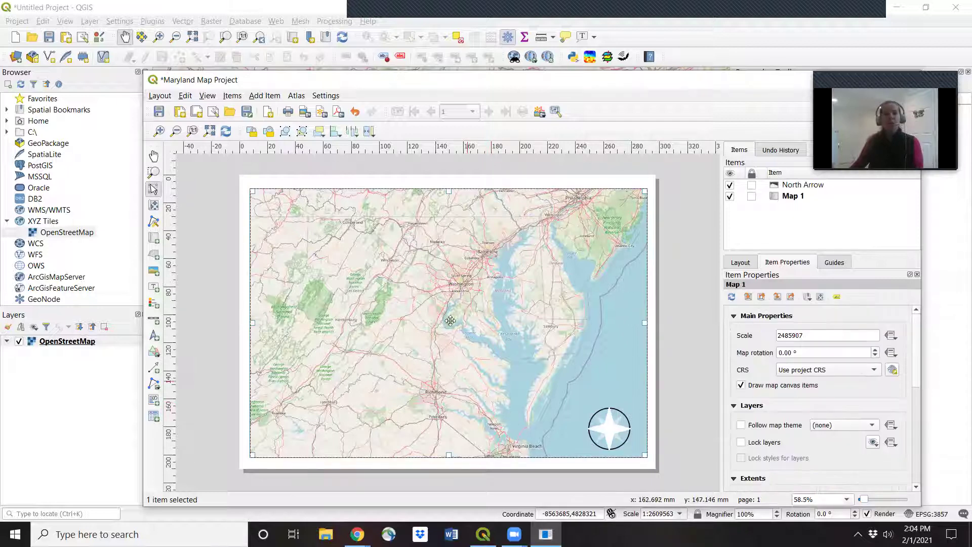
Place a scale bar at the map's lower left, widened to reach 100 km.
left_click(270, 97)
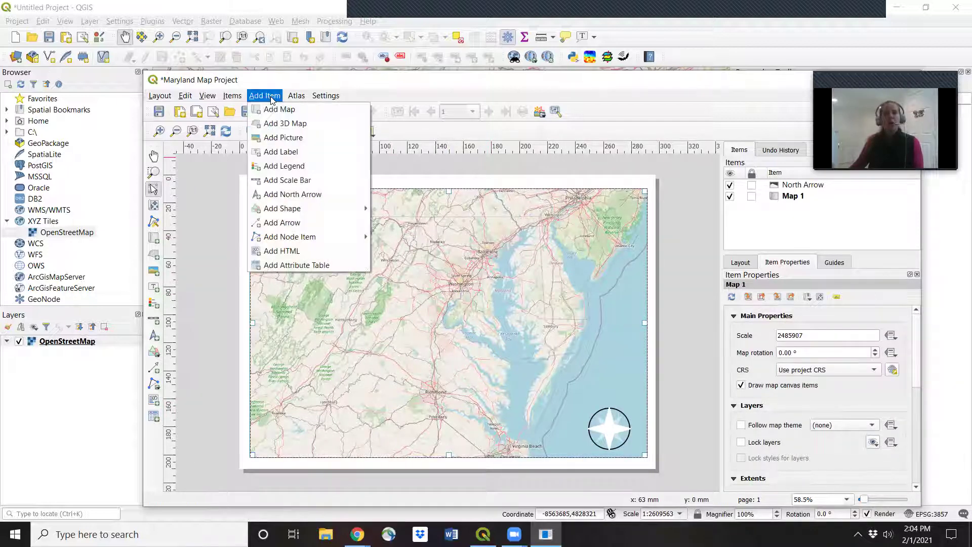
left_click(273, 180)
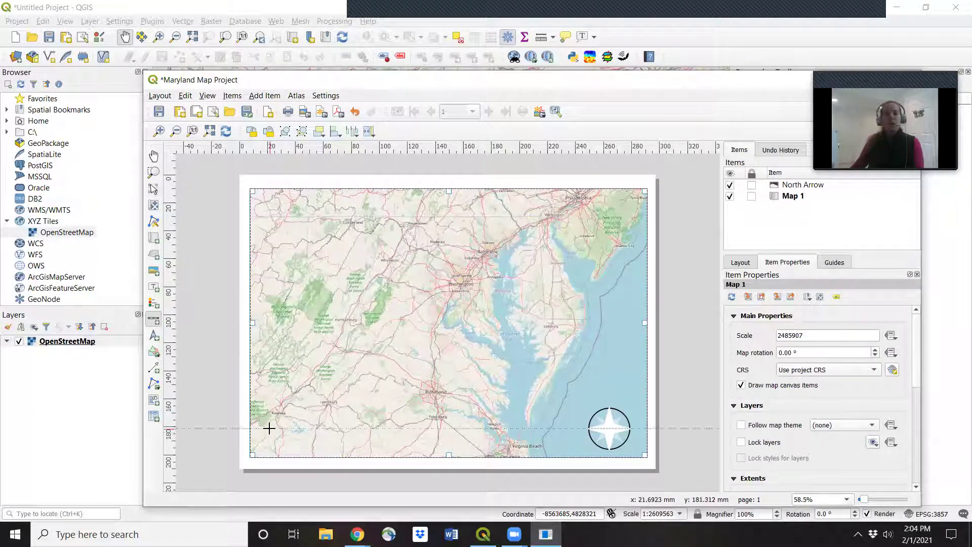
left_click_drag(270, 434, 433, 451)
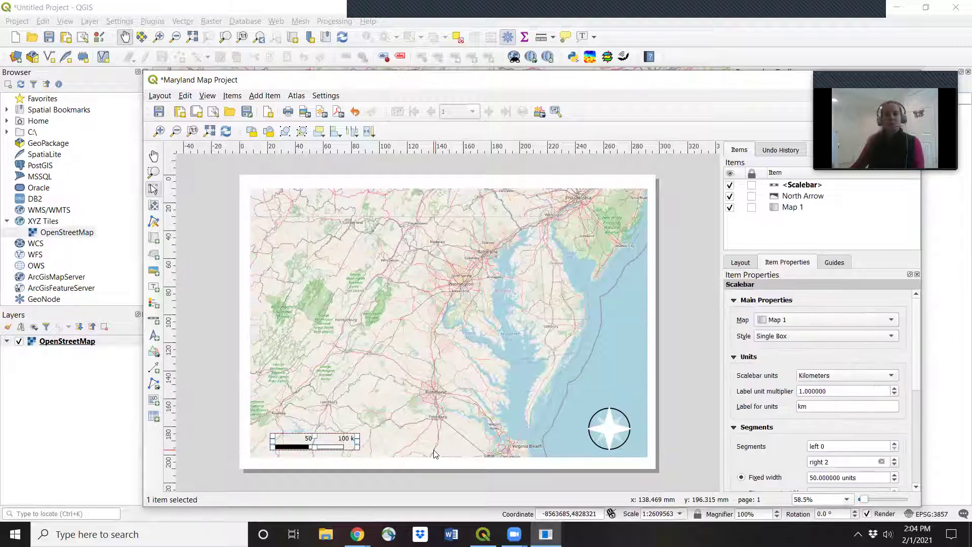
left_click_drag(359, 439, 373, 439)
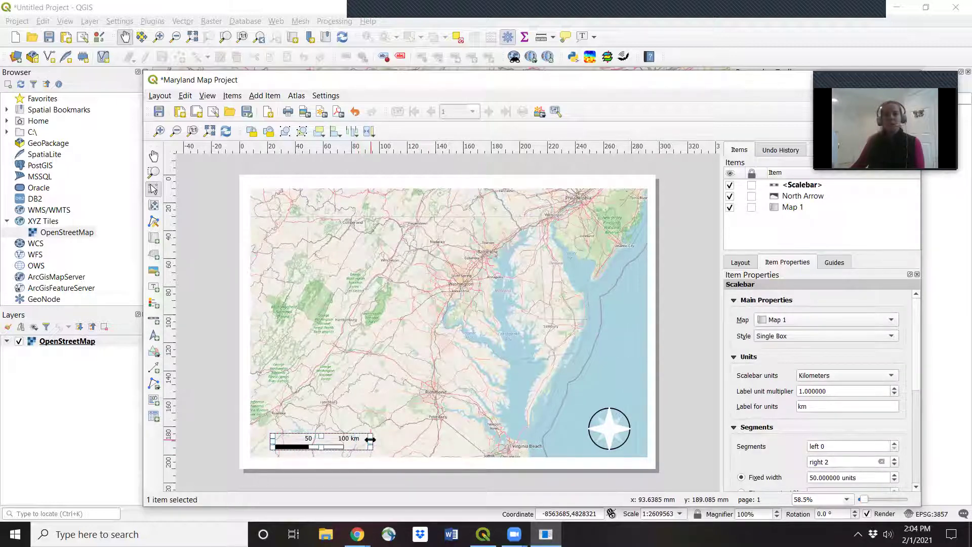
Set the scale bar style to Double Box with units in Kilometers.
left_click(818, 335)
left_click(794, 348)
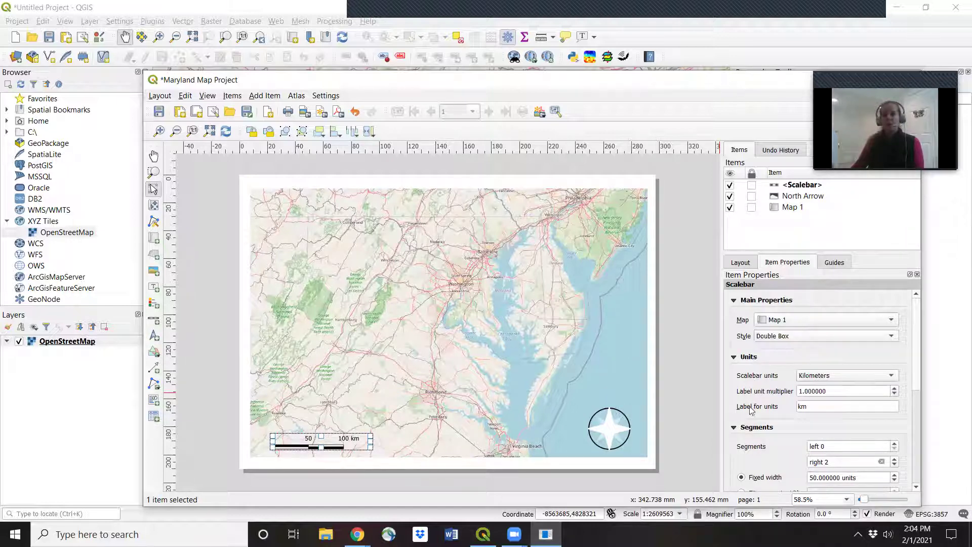
left_click(820, 376)
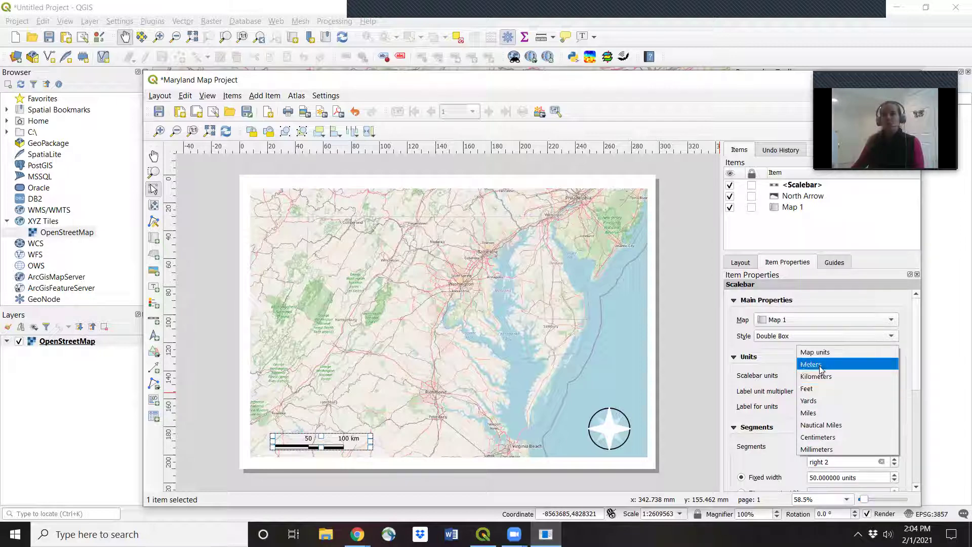
left_click(815, 364)
left_click(818, 380)
left_click(815, 387)
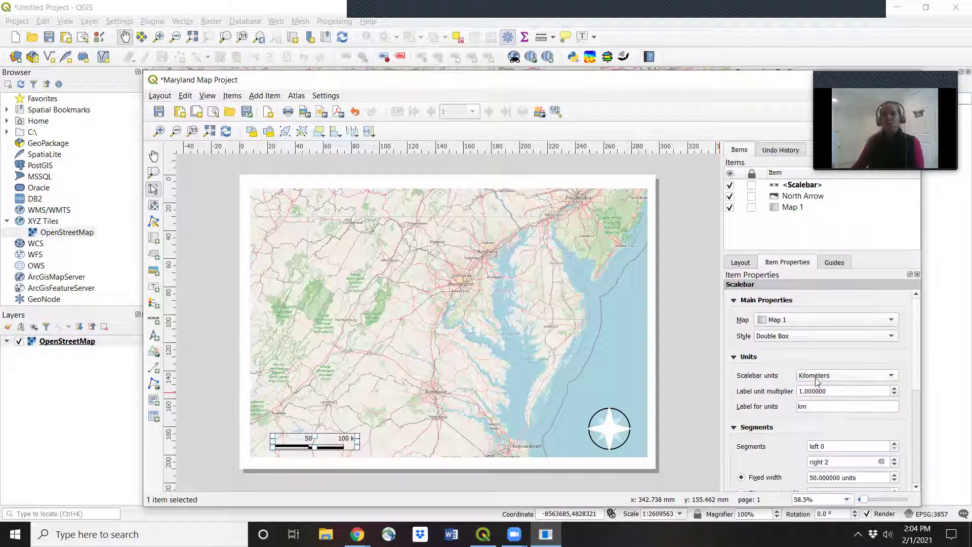
left_click(815, 375)
left_click(812, 412)
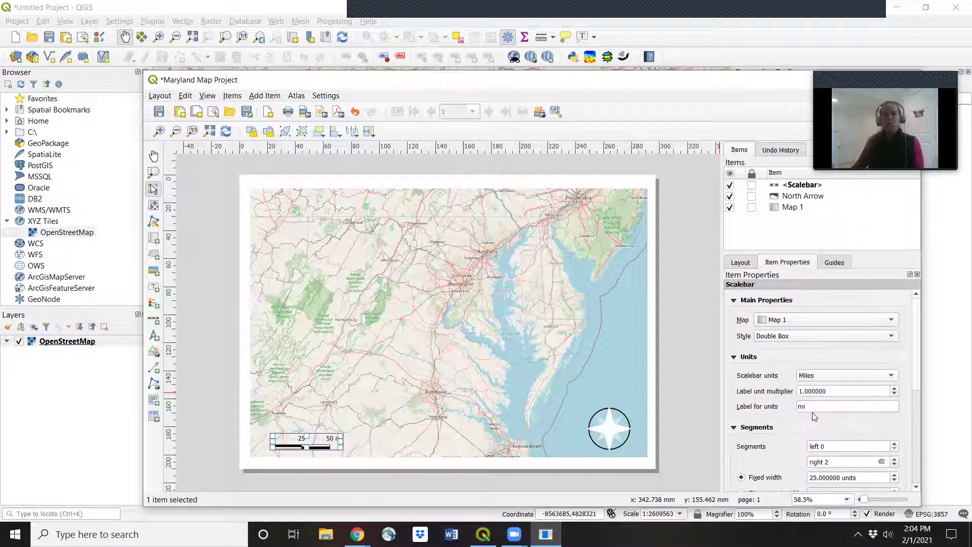
left_click(814, 377)
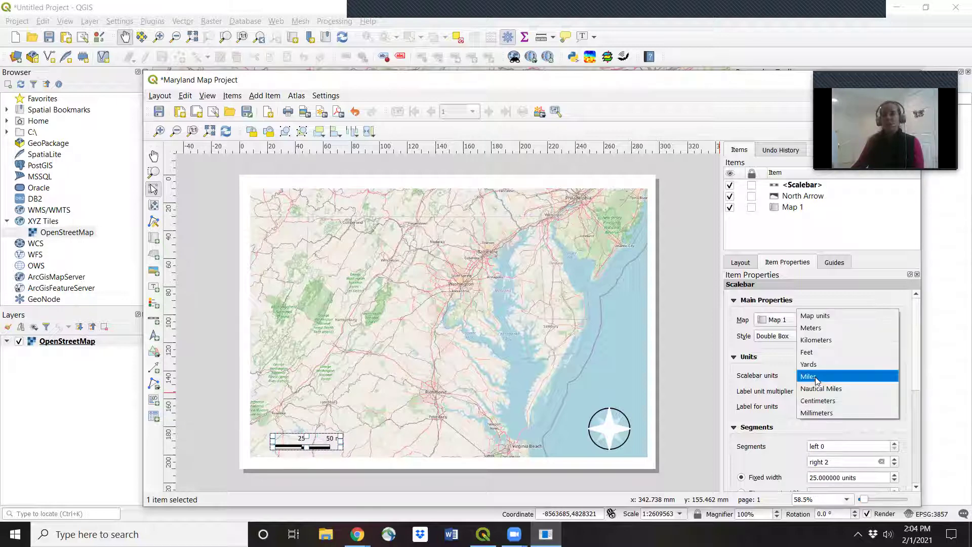
left_click(810, 341)
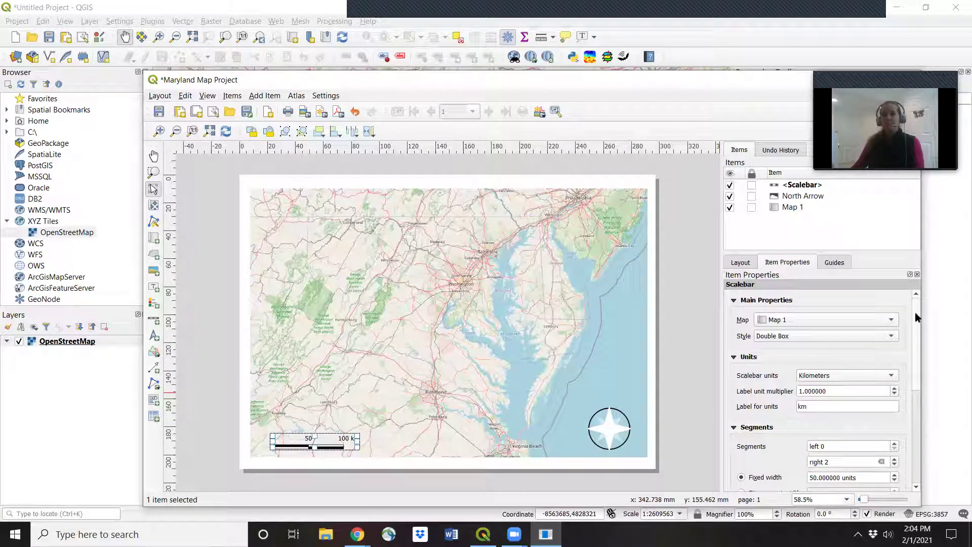
left_click_drag(918, 318, 917, 335)
scroll(823, 339, "down", 1)
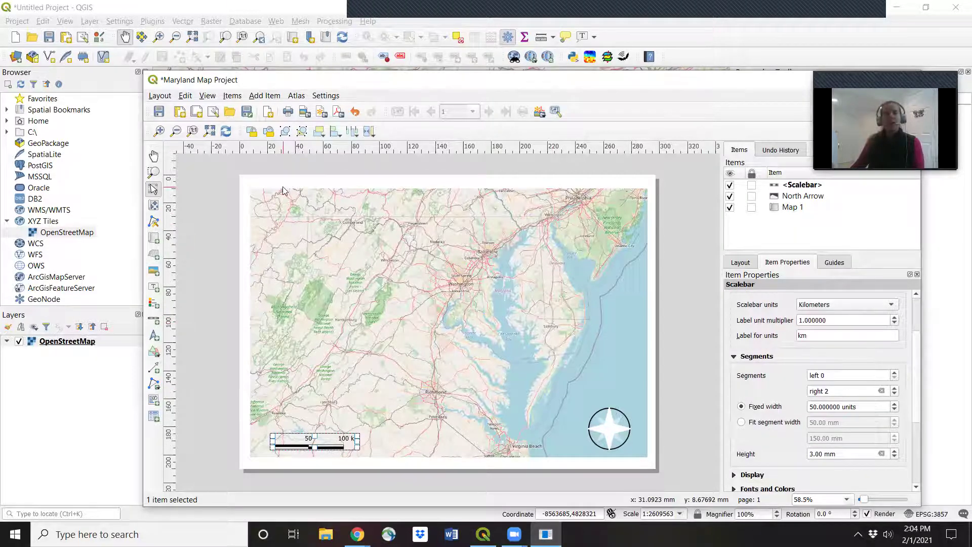
Draw a label box across the map's top and replace Lorem ipsum with 'Map of Maryland'.
left_click(258, 97)
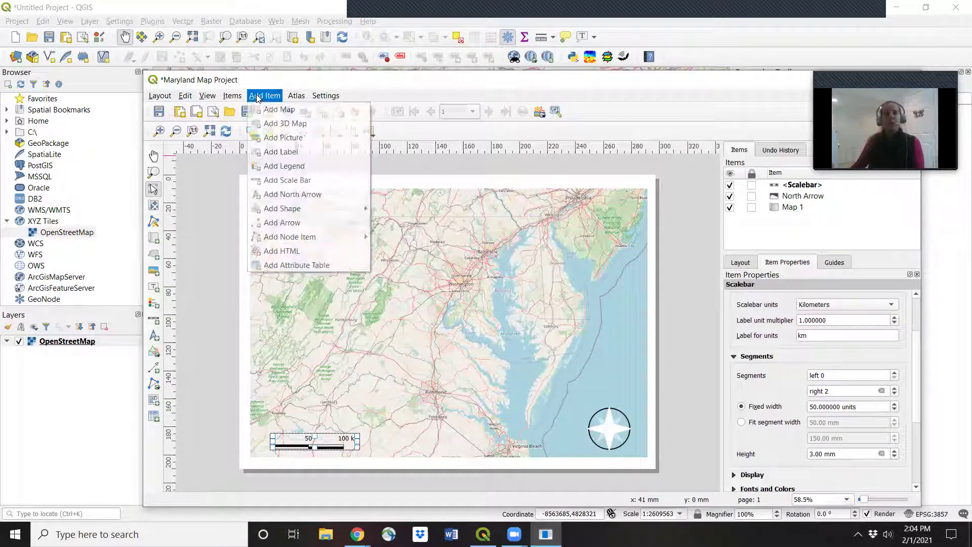
left_click(280, 151)
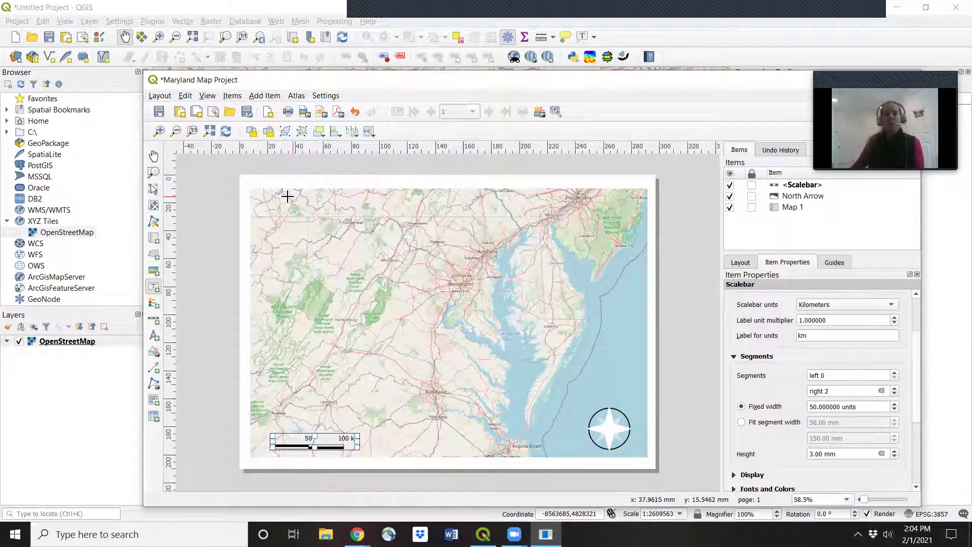
left_click_drag(287, 196, 595, 218)
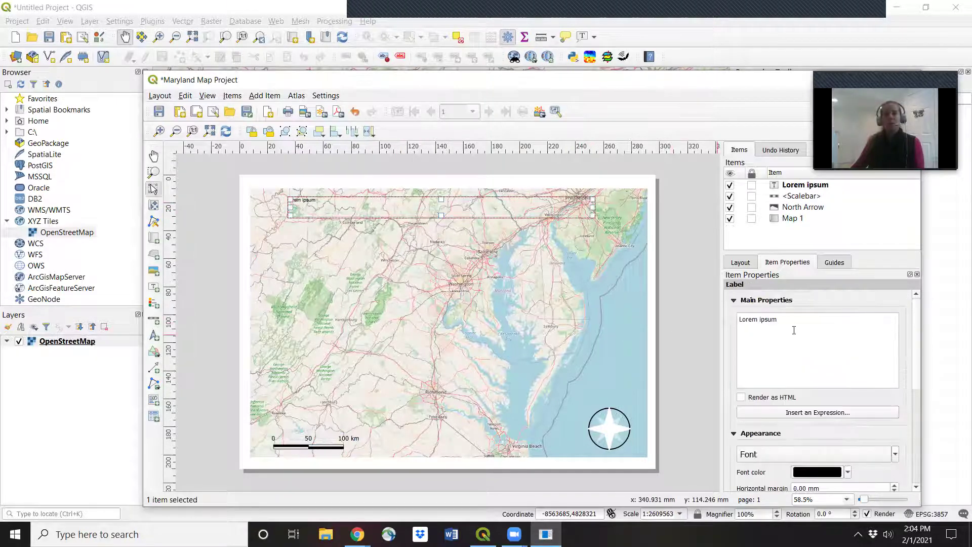
left_click(764, 321)
key("ctrl+a")
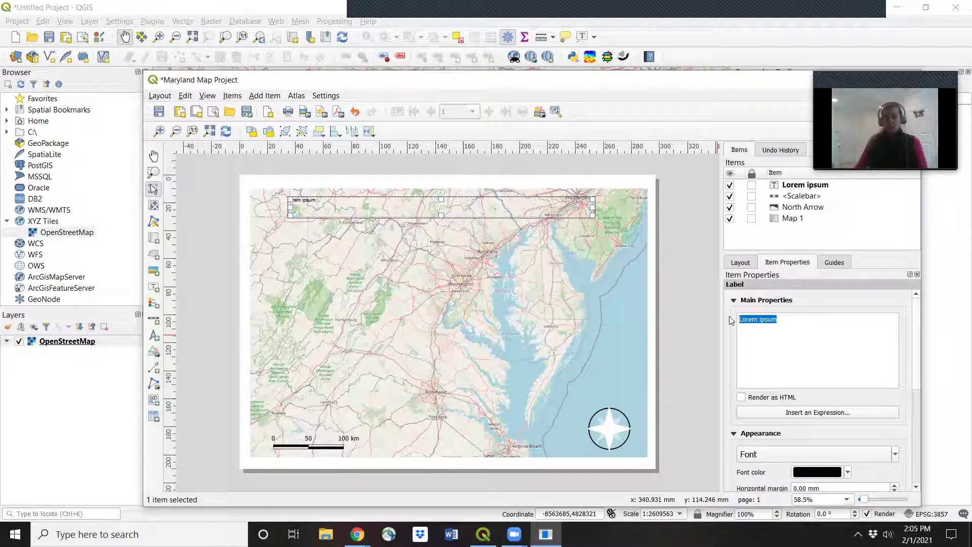
key("BackSpace")
type("M")
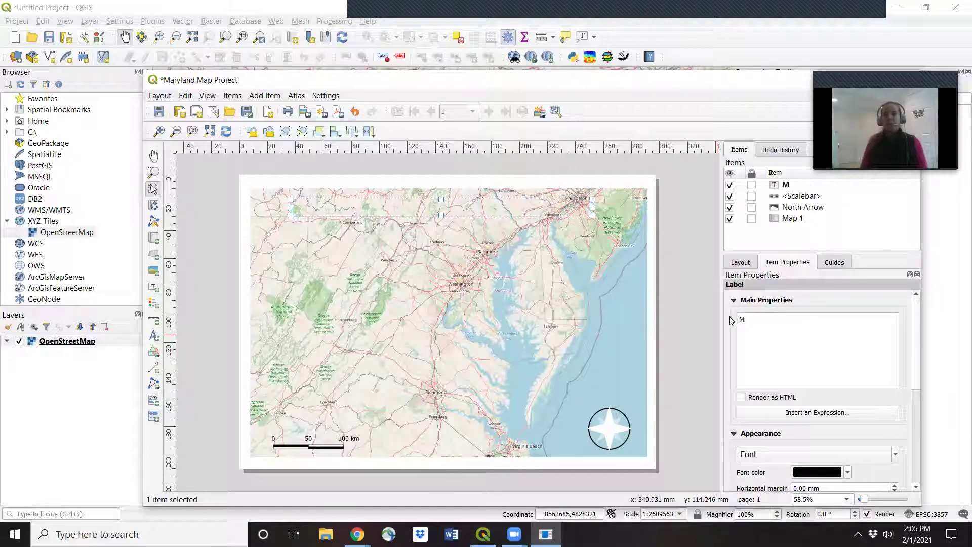
type("ap of Maryland")
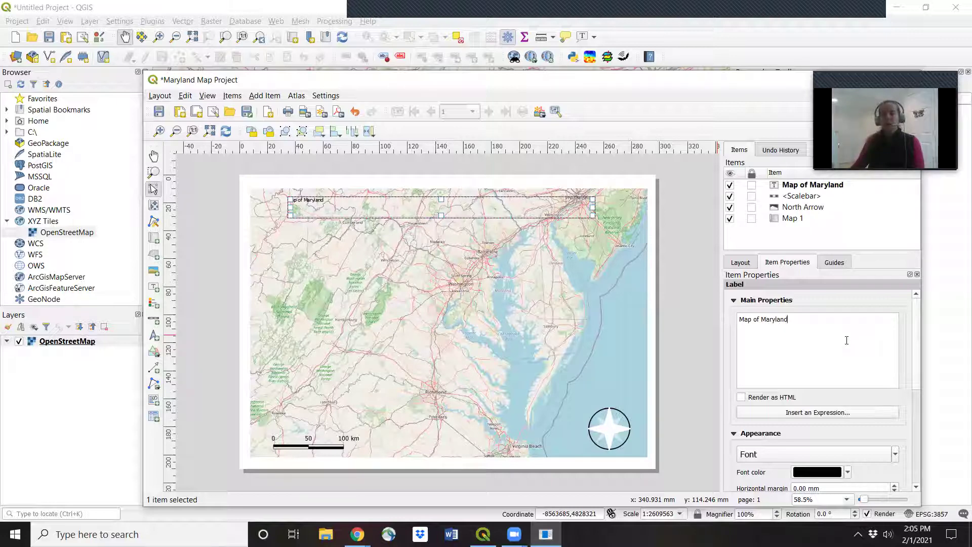
scroll(846, 340, "down", 3)
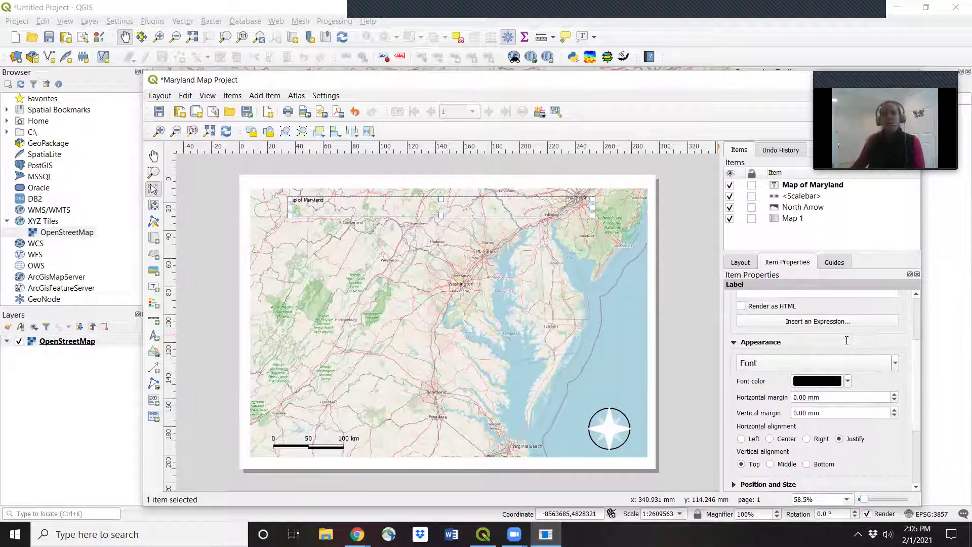
In the title's text format settings, try fonts like MS Serif and MS Sans Serif.
left_click(895, 363)
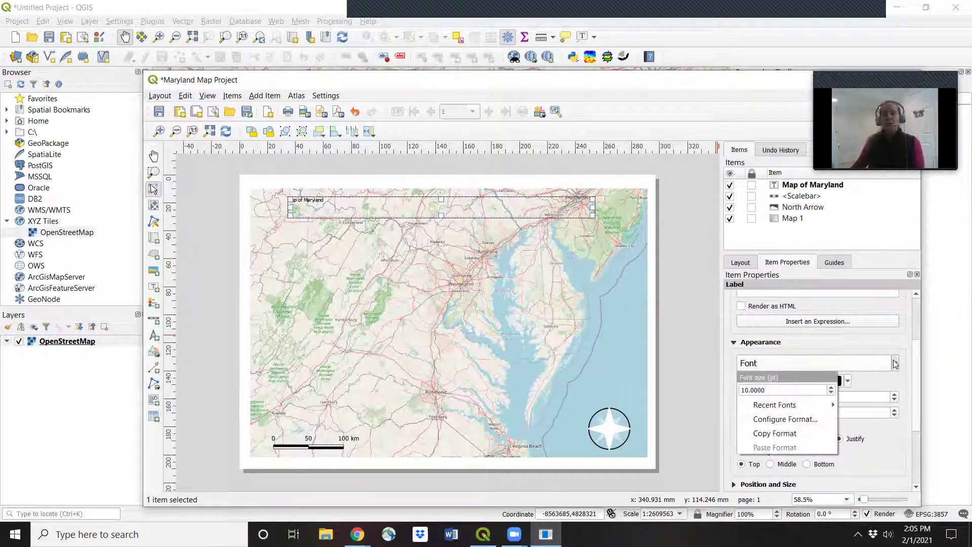
left_click(781, 419)
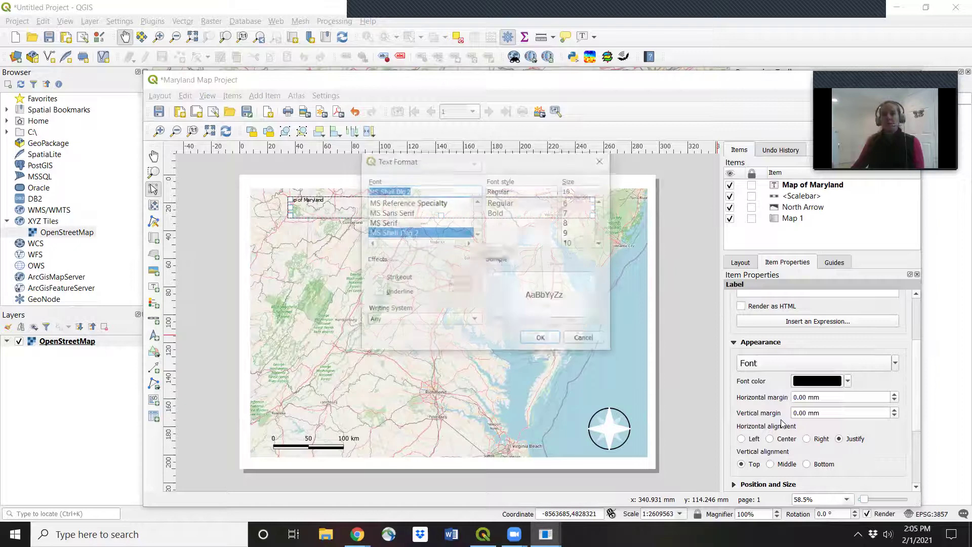
scroll(377, 218, "up", 2)
left_click(377, 213)
left_click(376, 225)
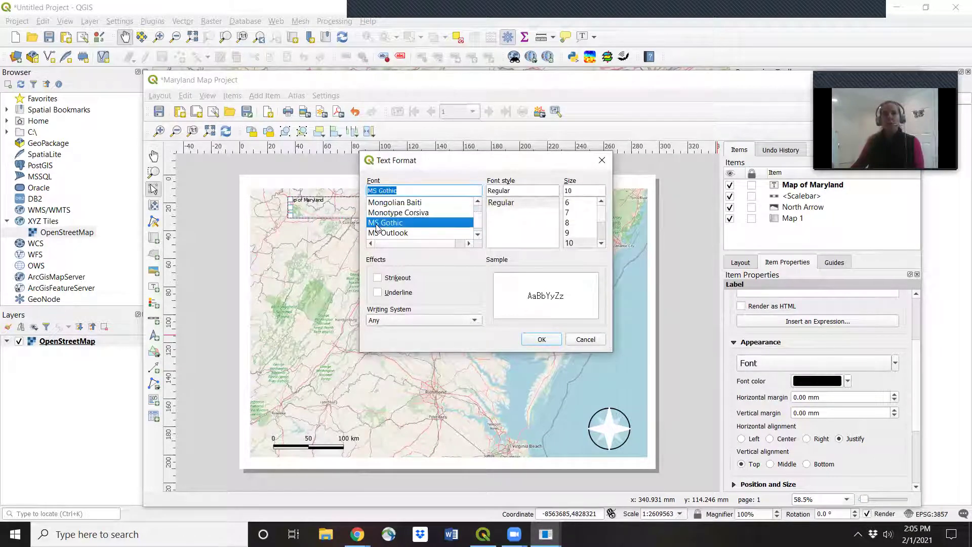
left_click(396, 234)
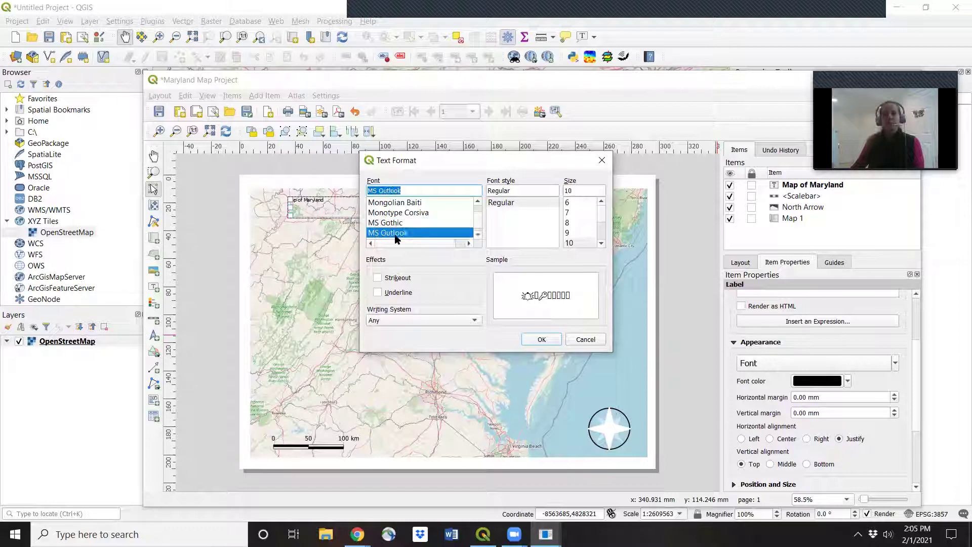
scroll(405, 225, "down", 3)
left_click(408, 223)
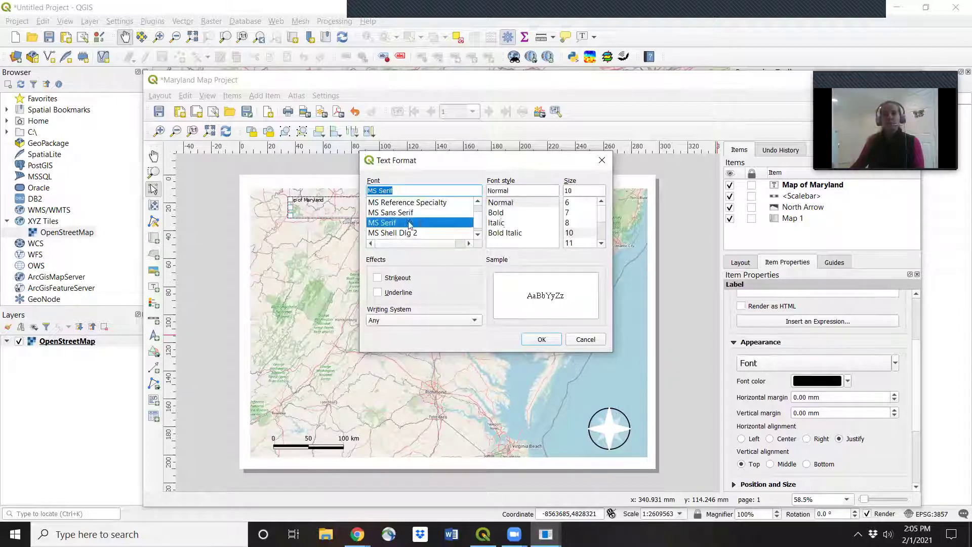
left_click(601, 243)
left_click(601, 244)
left_click(601, 243)
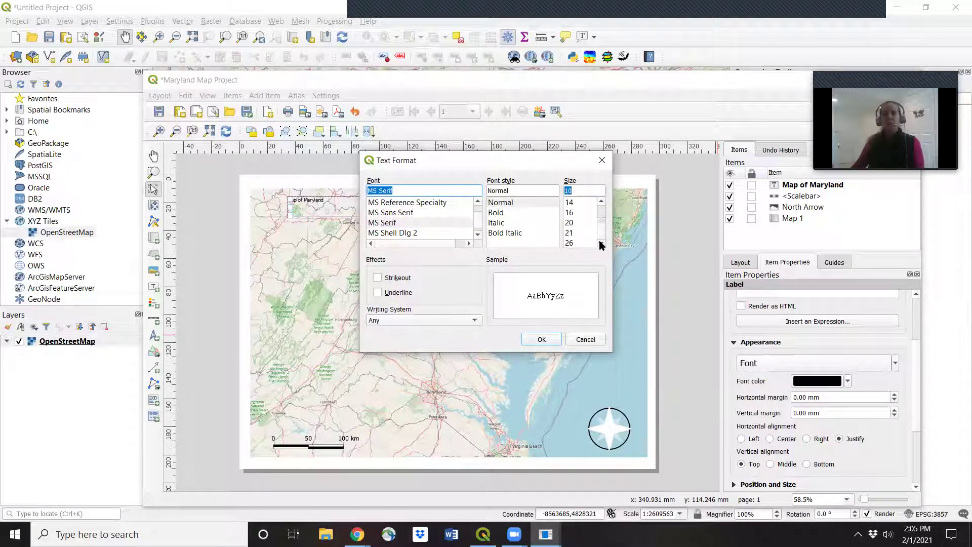
left_click(409, 213)
scroll(410, 221, "down", 1)
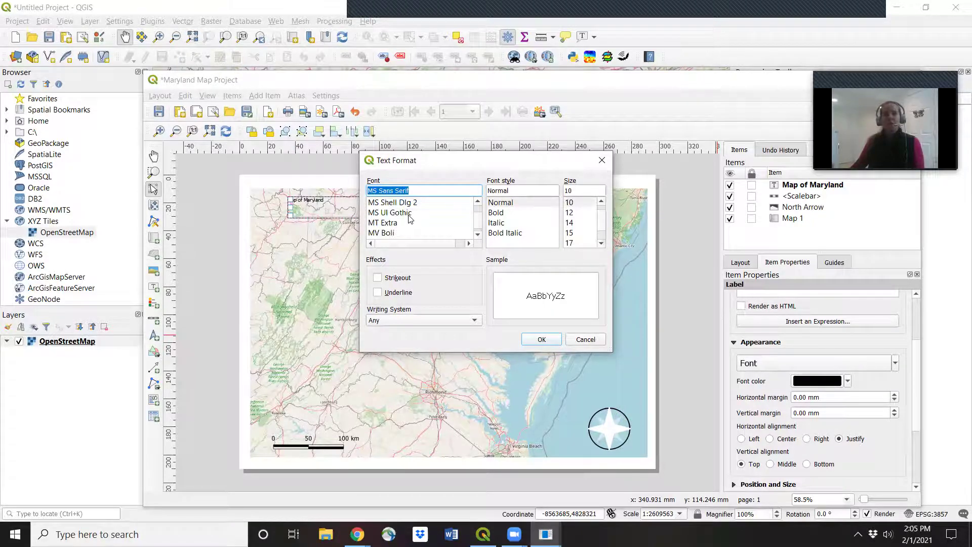
Set the title font to Arial at size 48 and apply it.
left_click(601, 244)
left_click(601, 243)
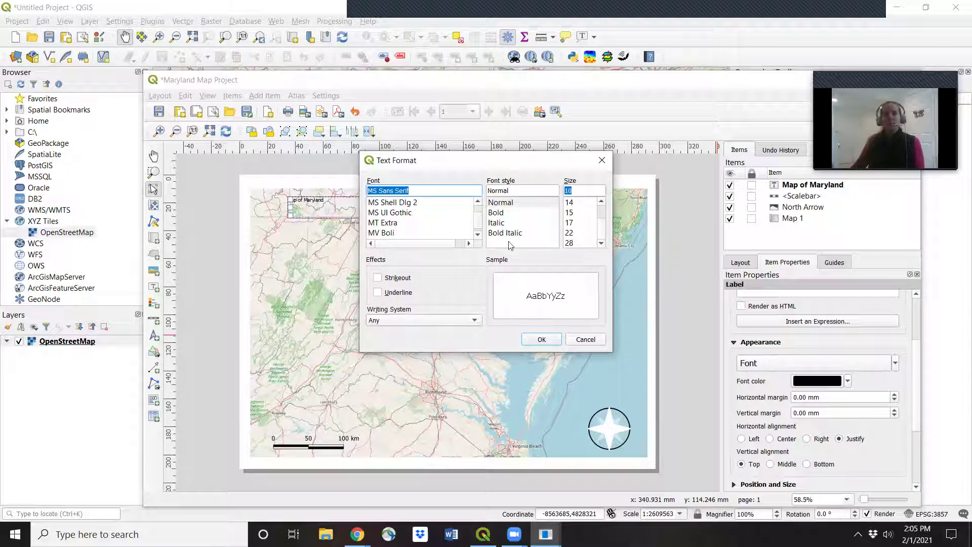
scroll(420, 231, "down", 2)
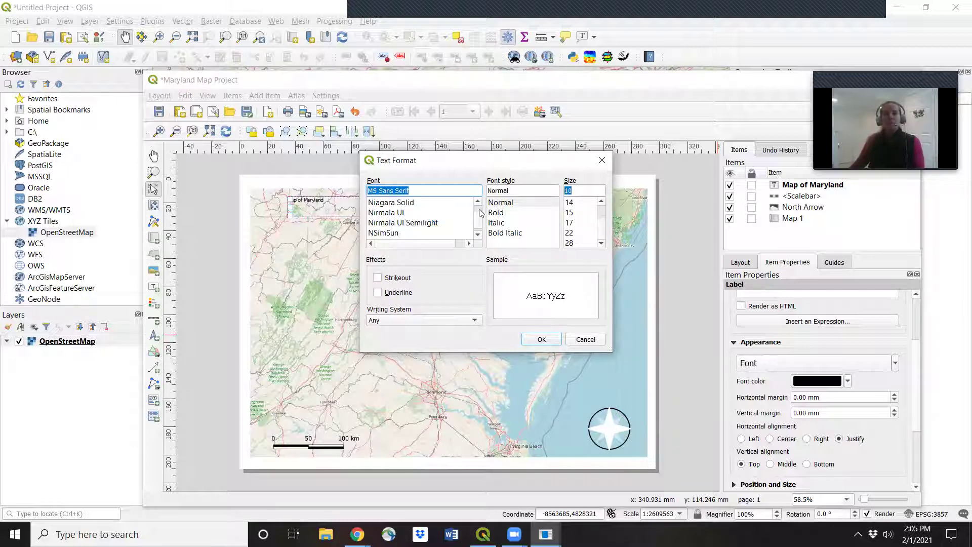
left_click_drag(480, 221, 453, 206)
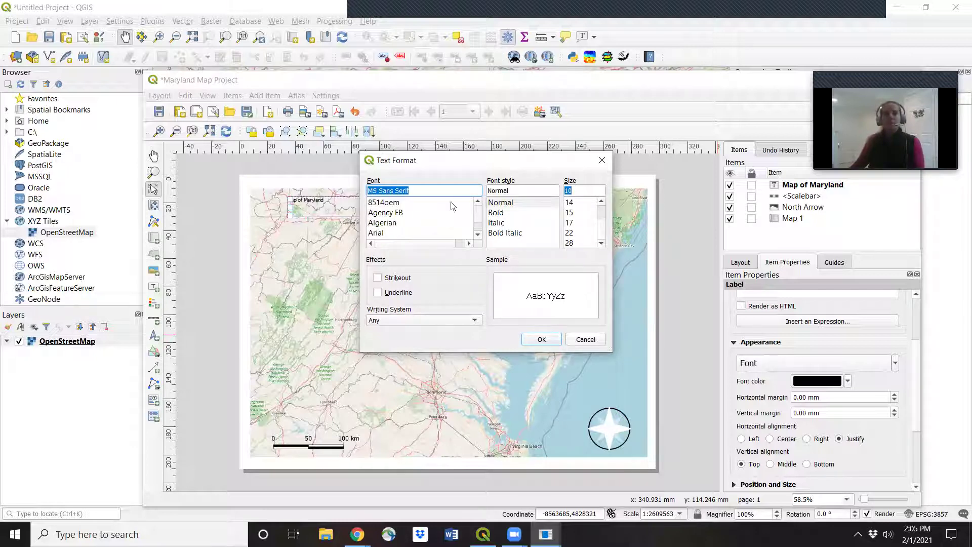
left_click(379, 232)
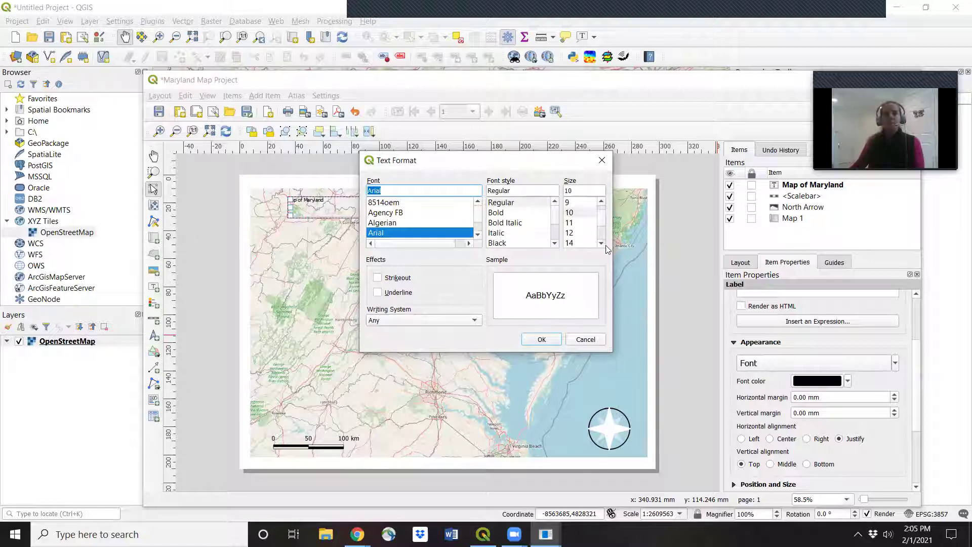
left_click(601, 243)
left_click(601, 244)
left_click(580, 234)
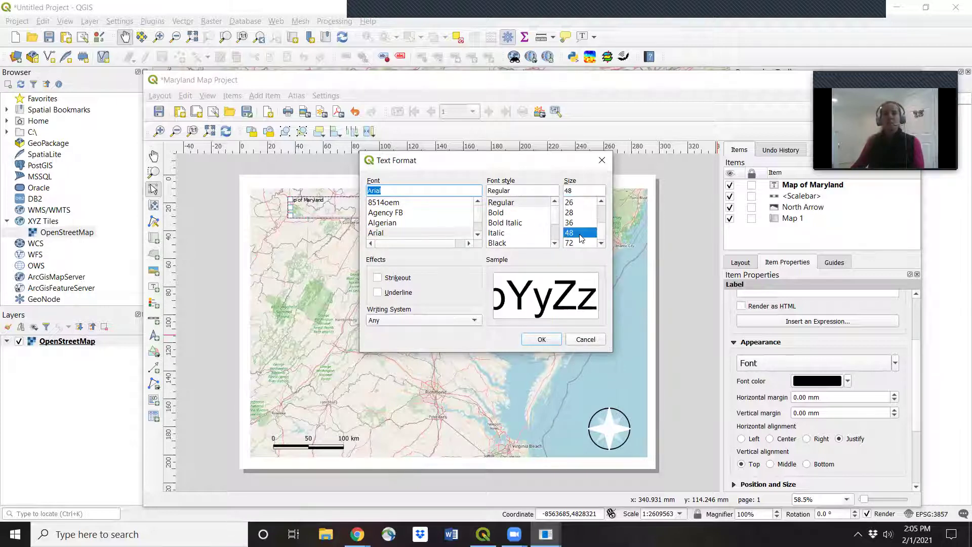
left_click(542, 339)
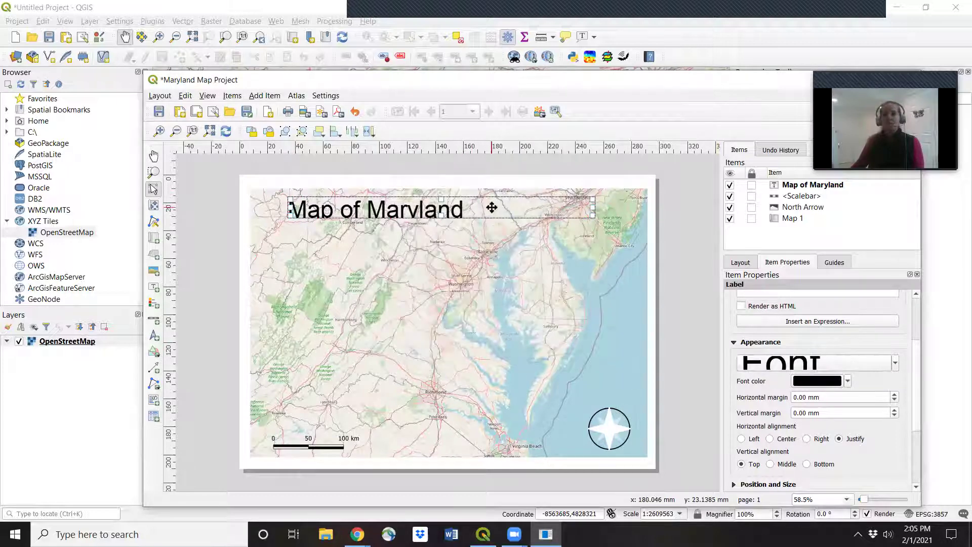
Stretch the 'Map of Maryland' label box downward so the size-48 text fits.
left_click(429, 227)
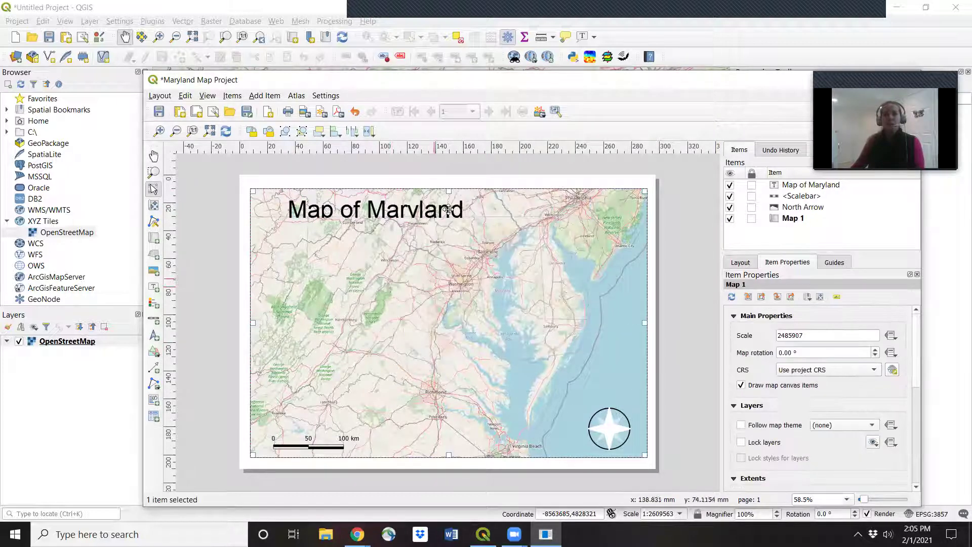
left_click(476, 211)
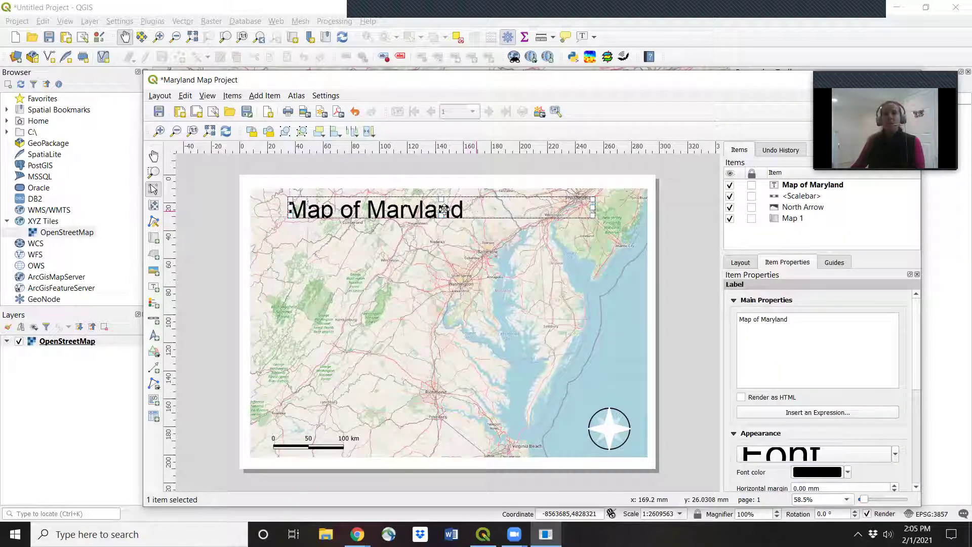
left_click_drag(441, 215, 439, 229)
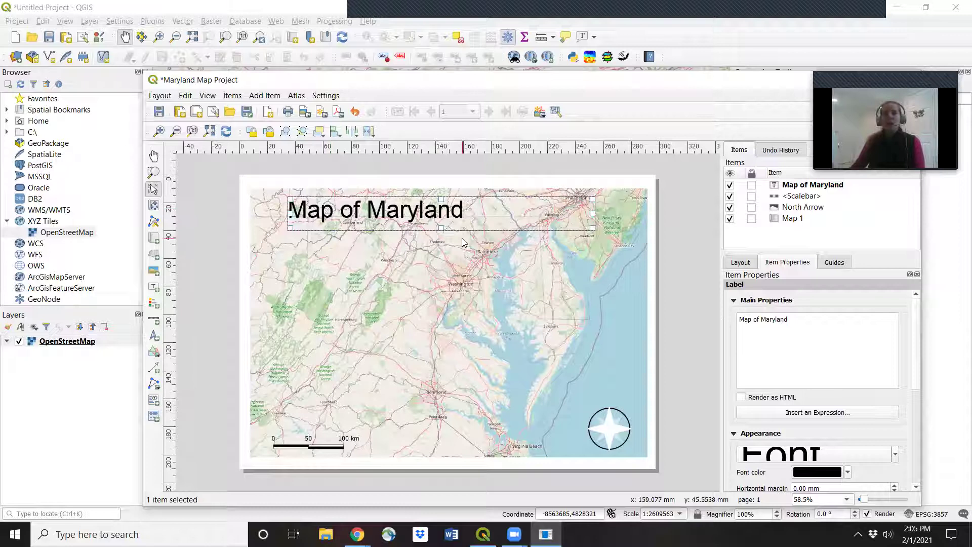
left_click(272, 96)
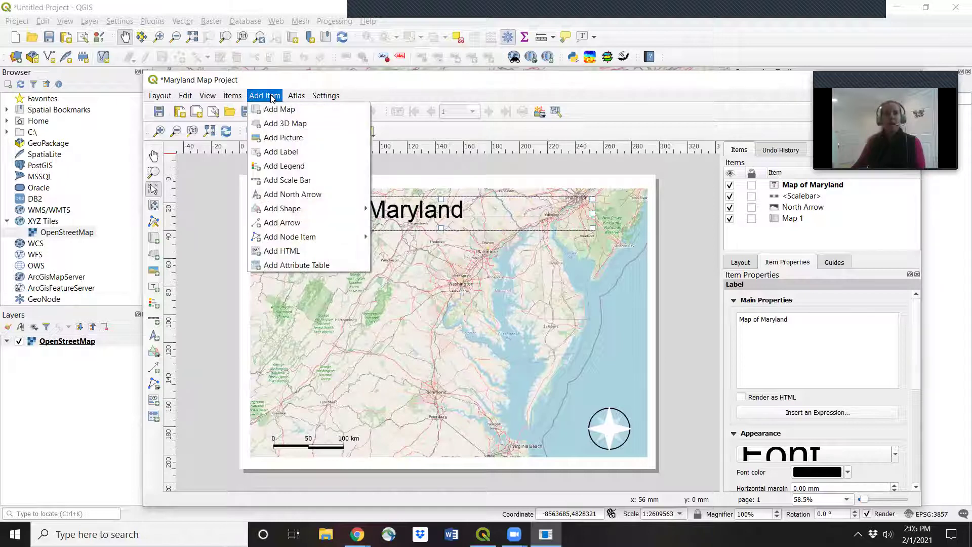
mouse_move(294, 237)
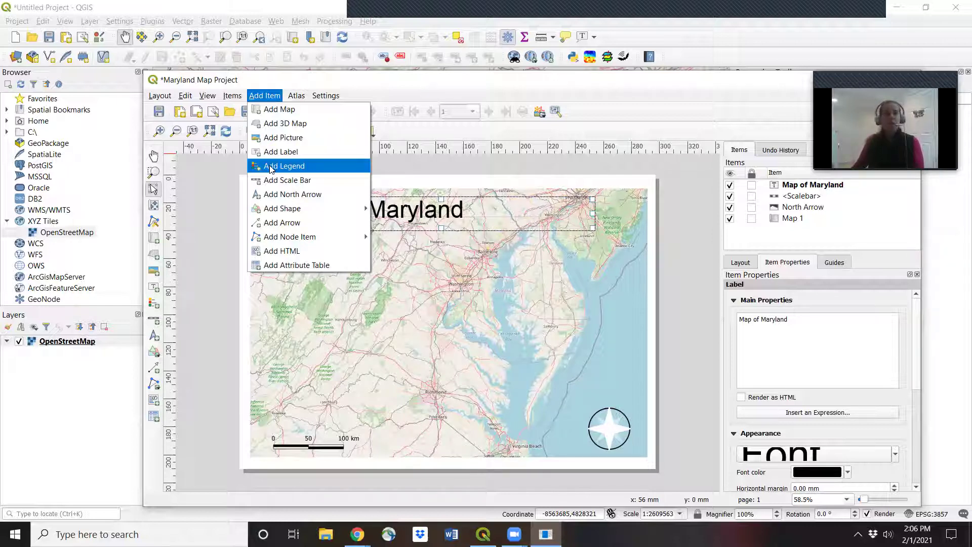
Start exporting the layout as a PDF, dismissing the WMS layer warning.
left_click(429, 279)
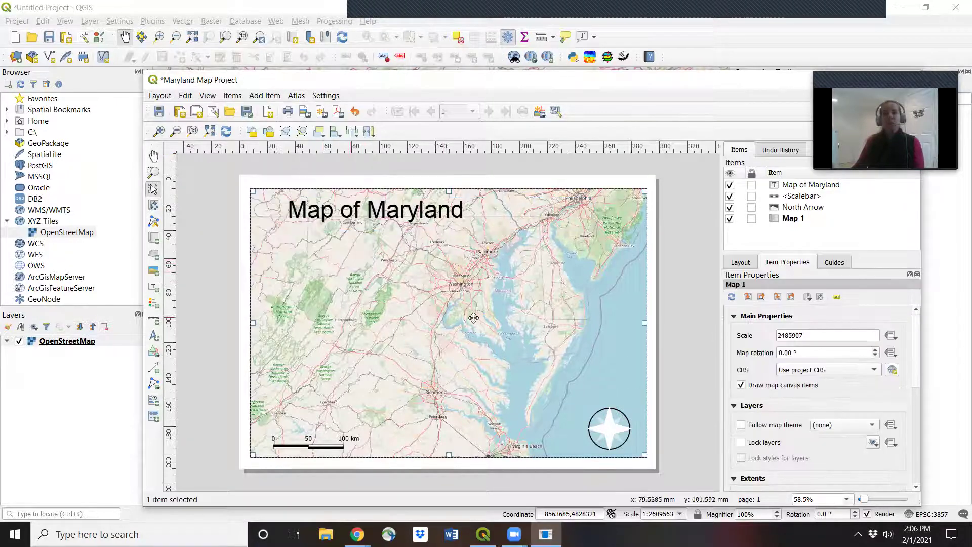
left_click(152, 98)
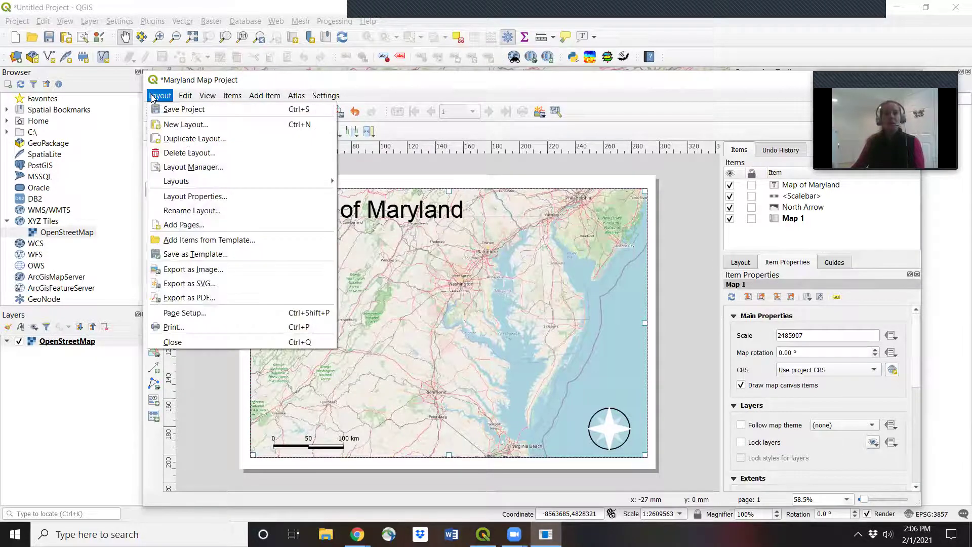
left_click(181, 299)
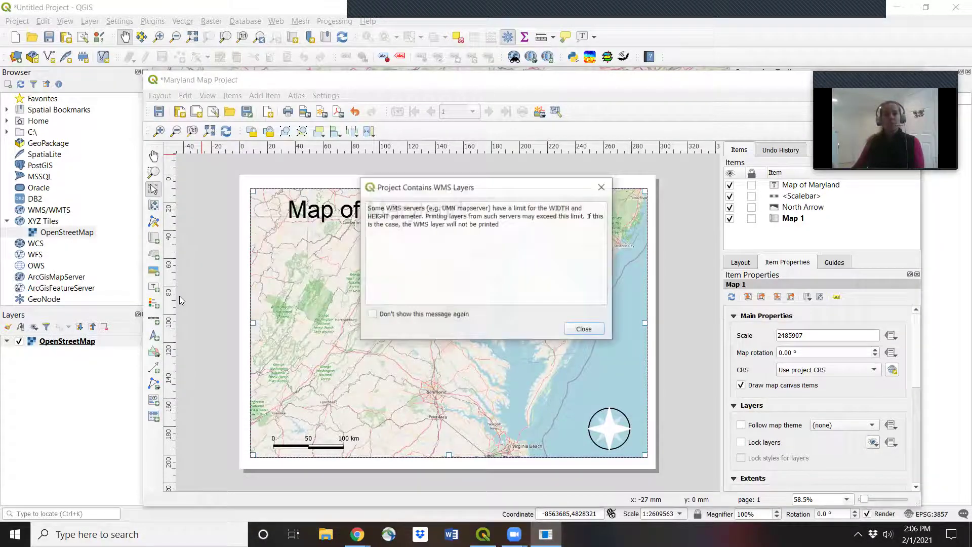
left_click(583, 329)
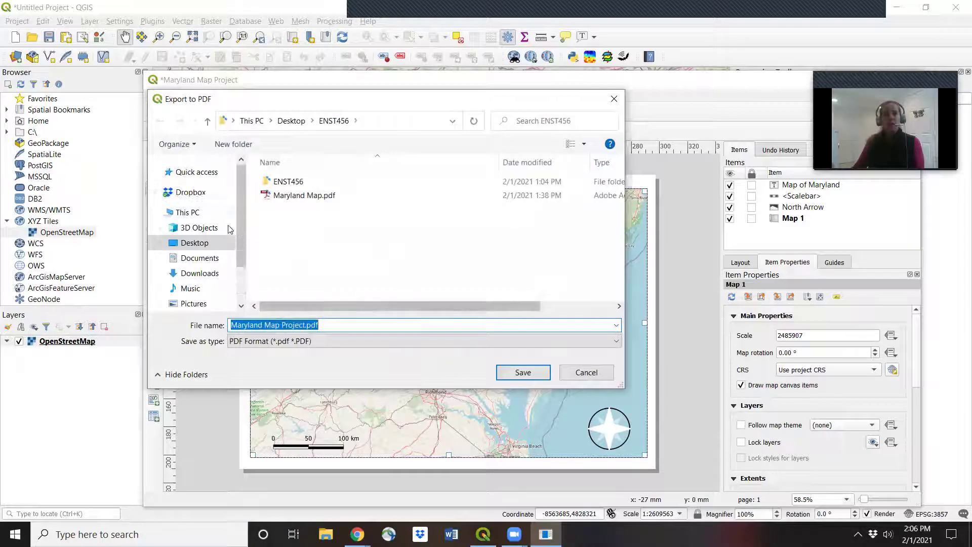
Save the PDF as 'Map of Maryland' in the Desktop ENST456 folder.
left_click(194, 243)
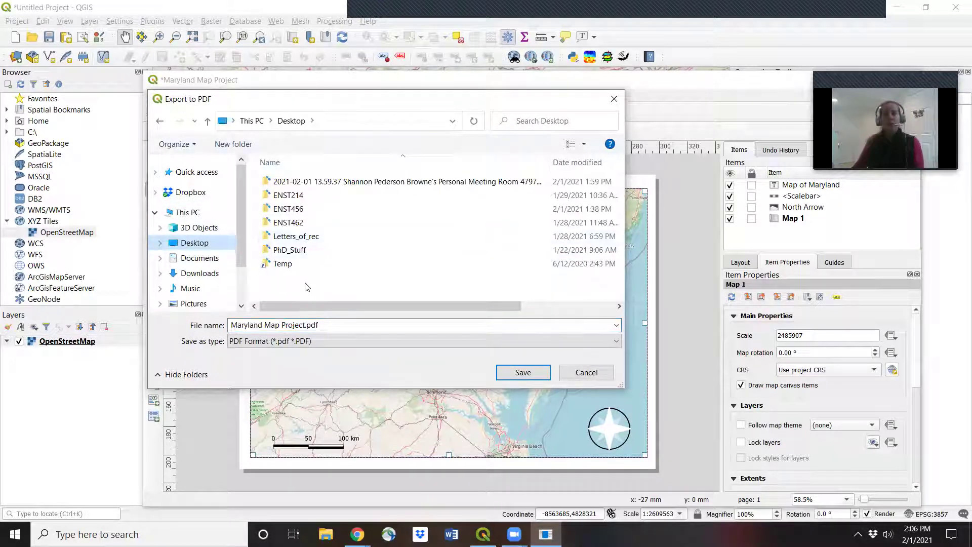
double_click(281, 209)
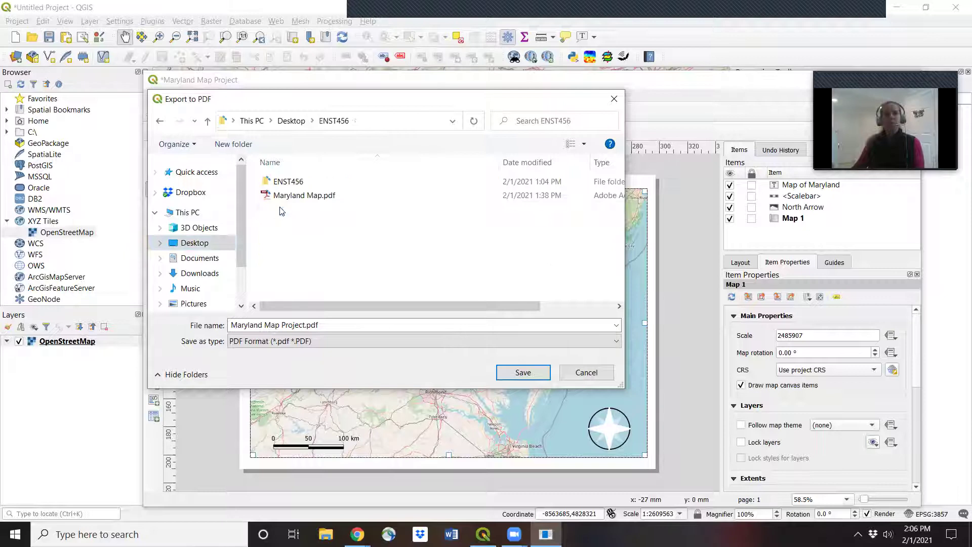
left_click_drag(324, 325, 212, 327)
type("Ma")
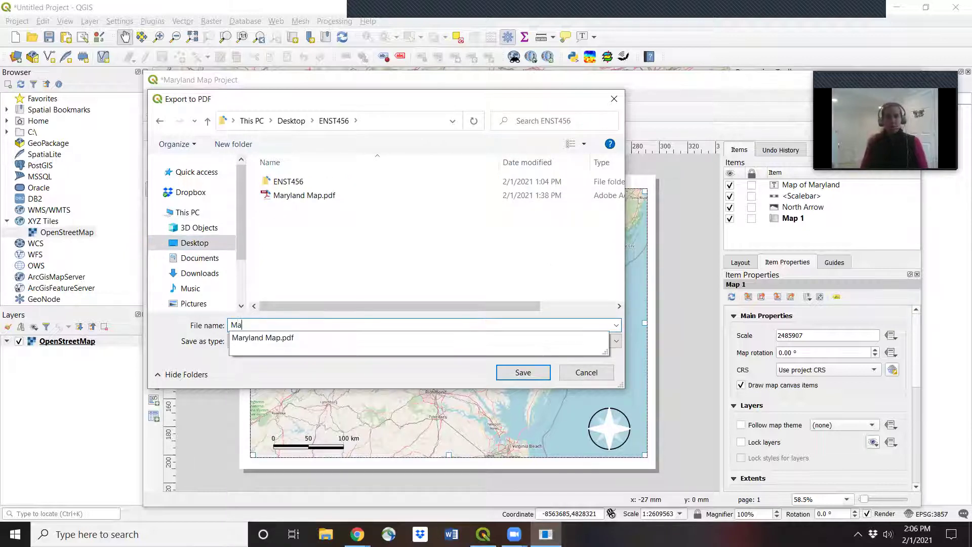
type("p of Maryland")
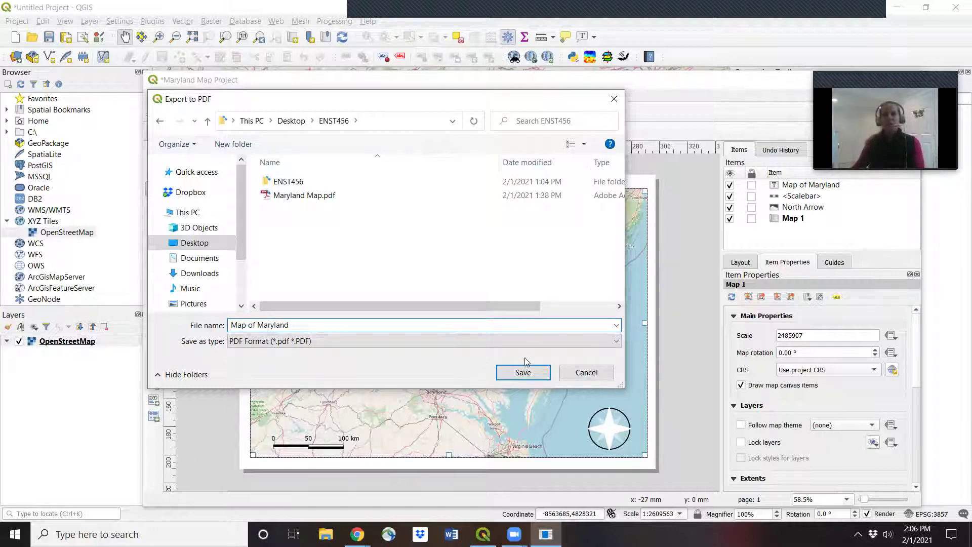
left_click(524, 371)
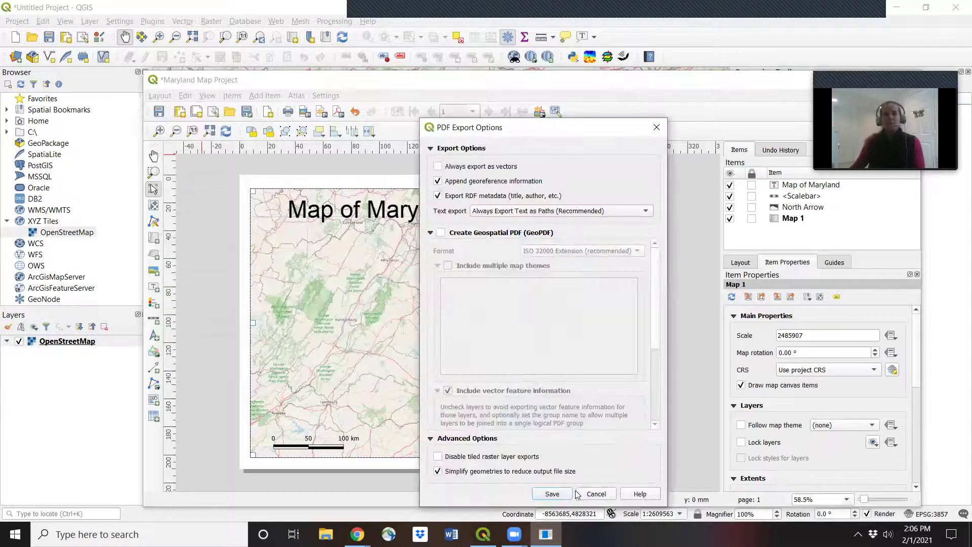
Accept the PDF export options to write the Map of Maryland PDF.
left_click(570, 496)
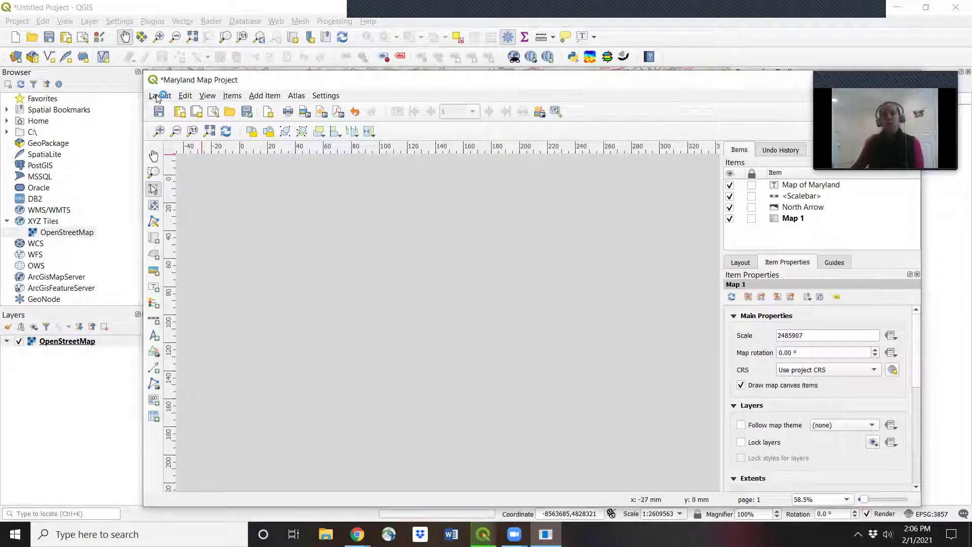
left_click(159, 96)
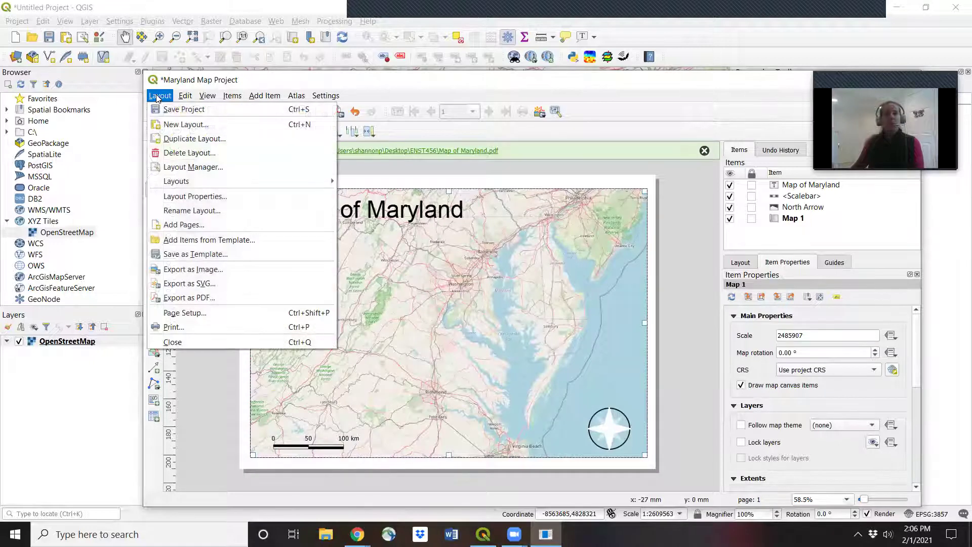
left_click(159, 96)
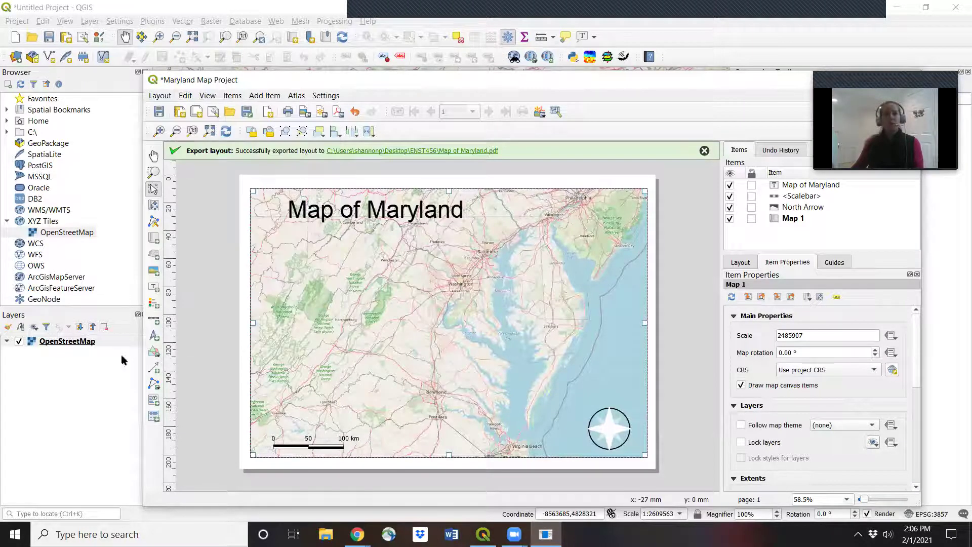
Move the layout window aside and bring the main QGIS map window forward.
left_click_drag(599, 83, 335, 92)
left_click(154, 11)
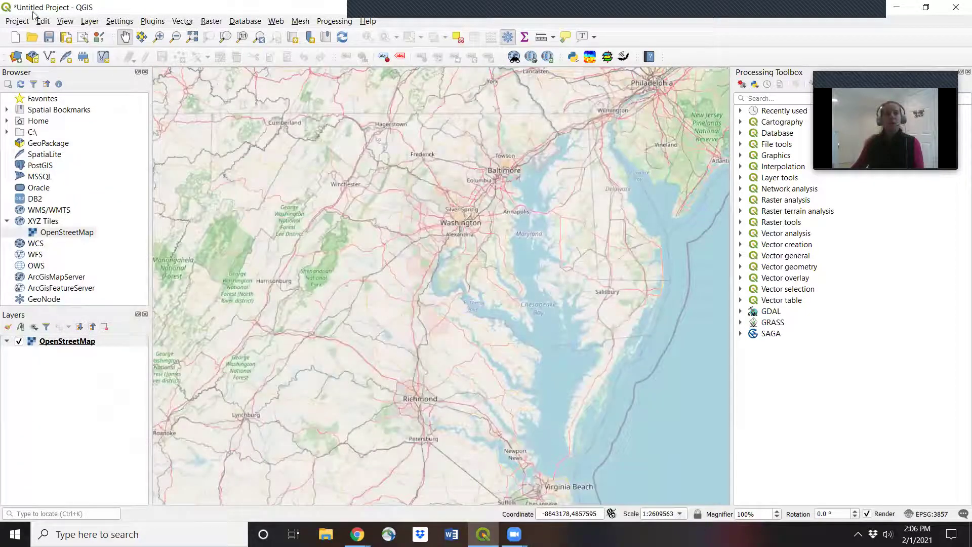
left_click(15, 22)
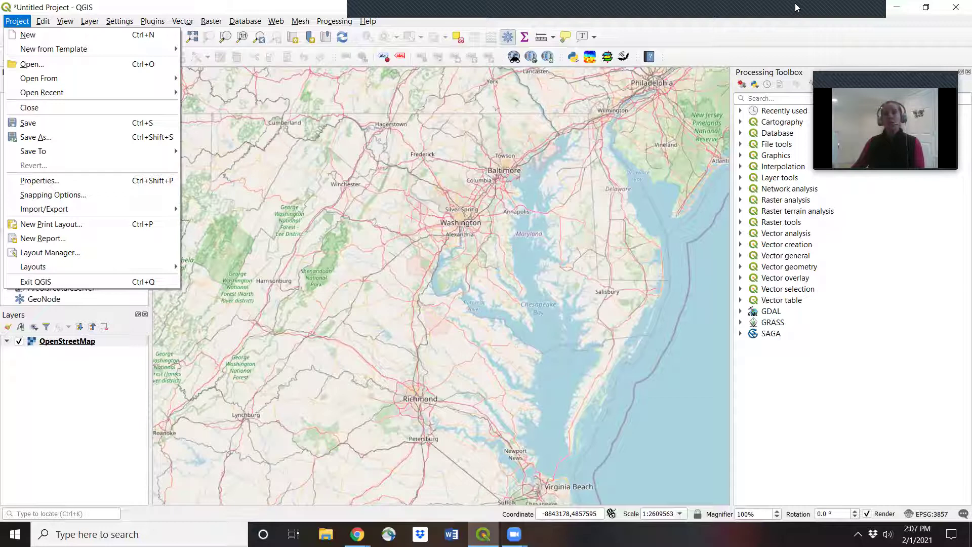
key("Escape")
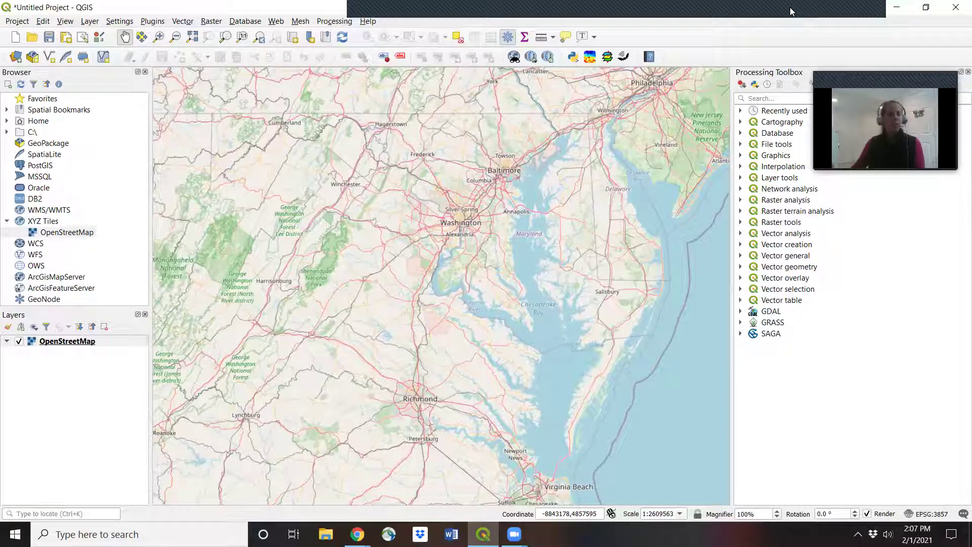